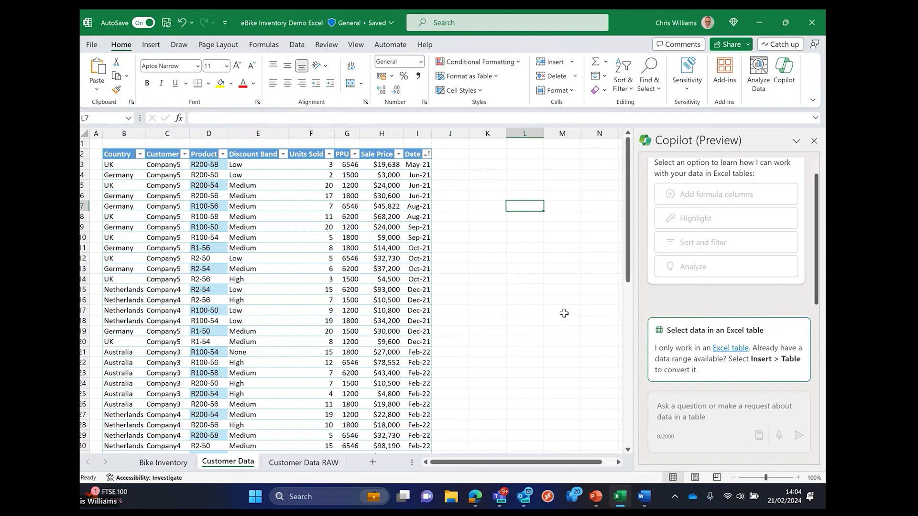
- Try converting the data range A1:H61 on the Customer Data RAW sheet to a table with Copilot, and undo the conversion
{"action": "left_click", "coordinate": [308, 462]}
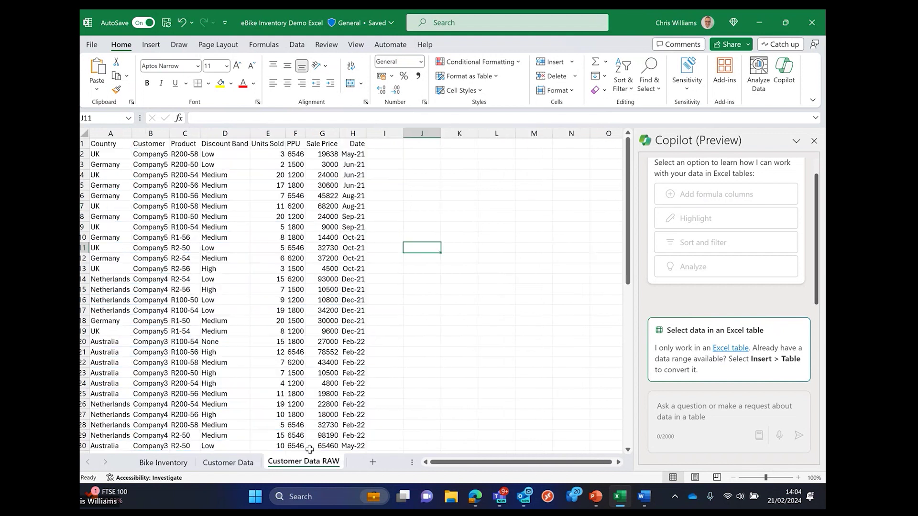
{"action": "left_click", "coordinate": [252, 205]}
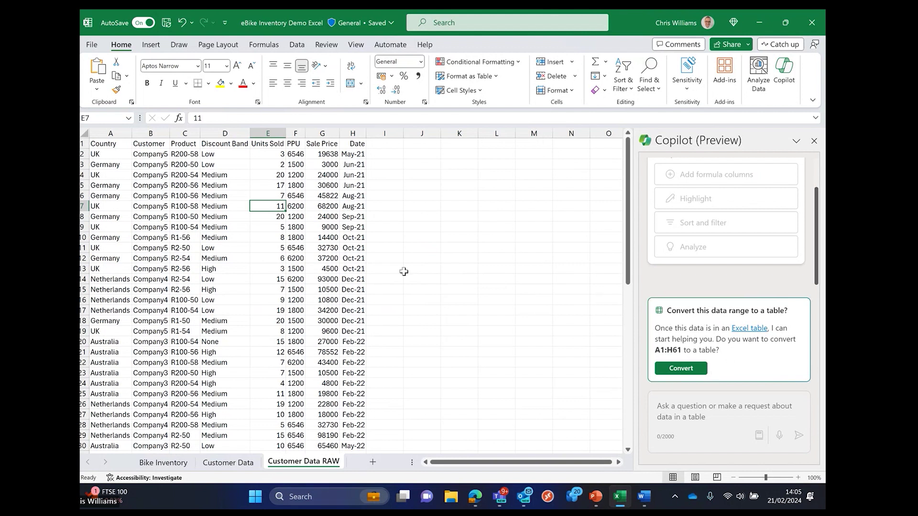
{"action": "left_click", "coordinate": [453, 218]}
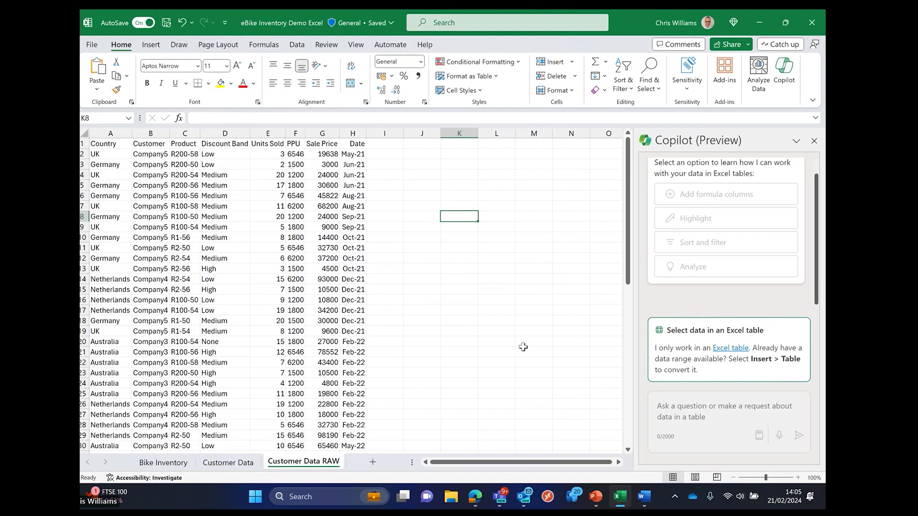
{"action": "left_click", "coordinate": [295, 226]}
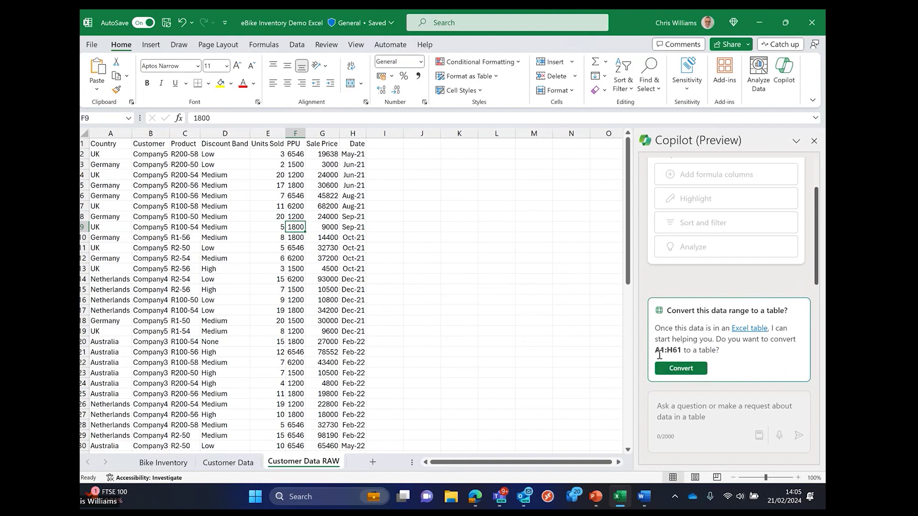
{"action": "left_click", "coordinate": [680, 368]}
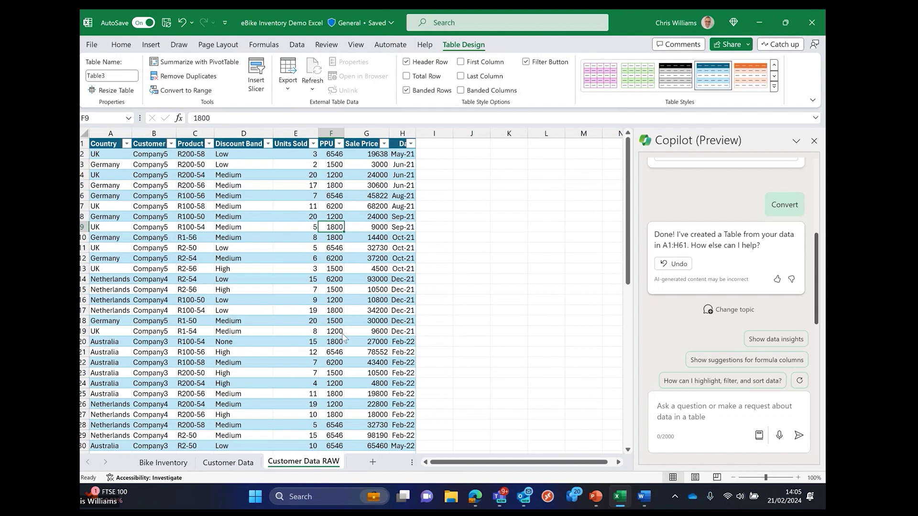
{"action": "key", "text": "ctrl+z"}
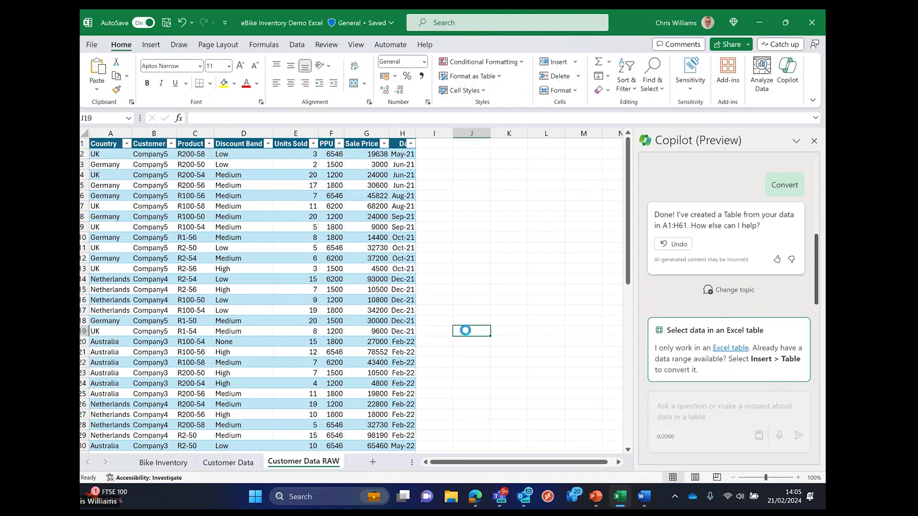
- Have Copilot show data insights for the table on the Customer Data sheet
{"action": "left_click", "coordinate": [228, 462]}
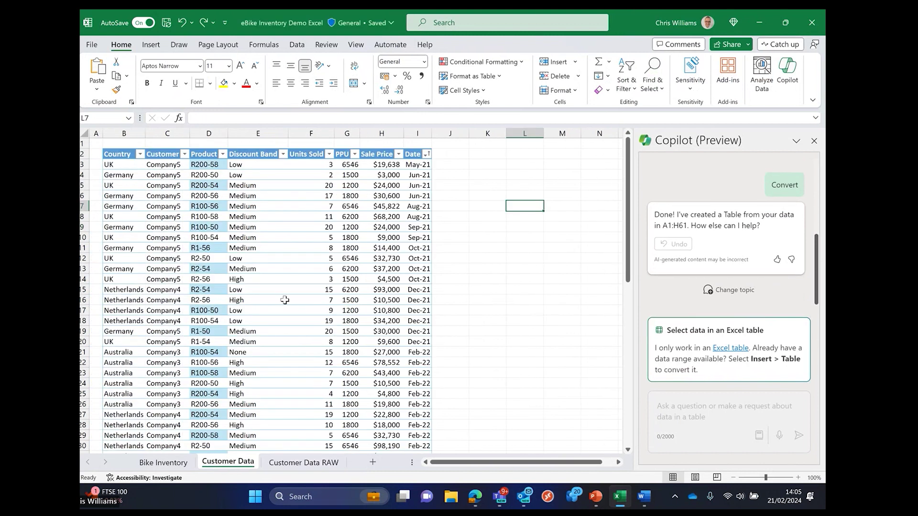
{"action": "left_click", "coordinate": [291, 270]}
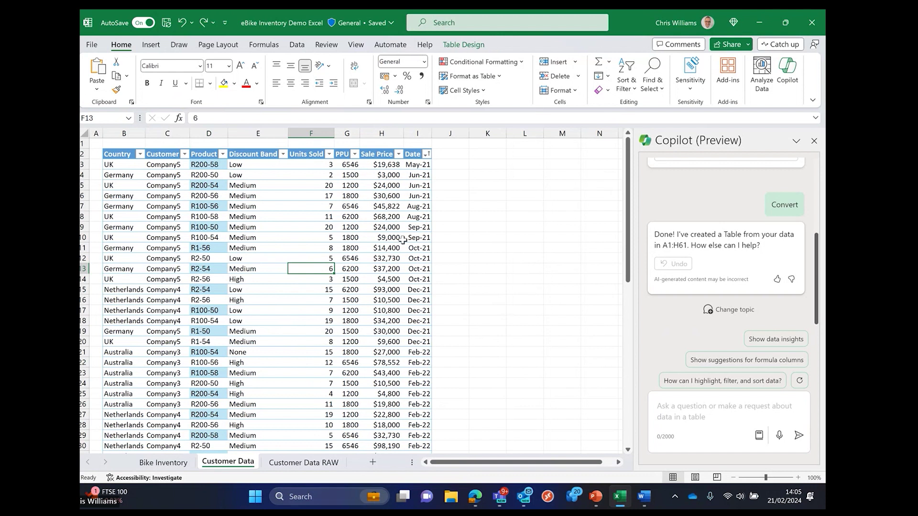
{"action": "left_click", "coordinate": [327, 371]}
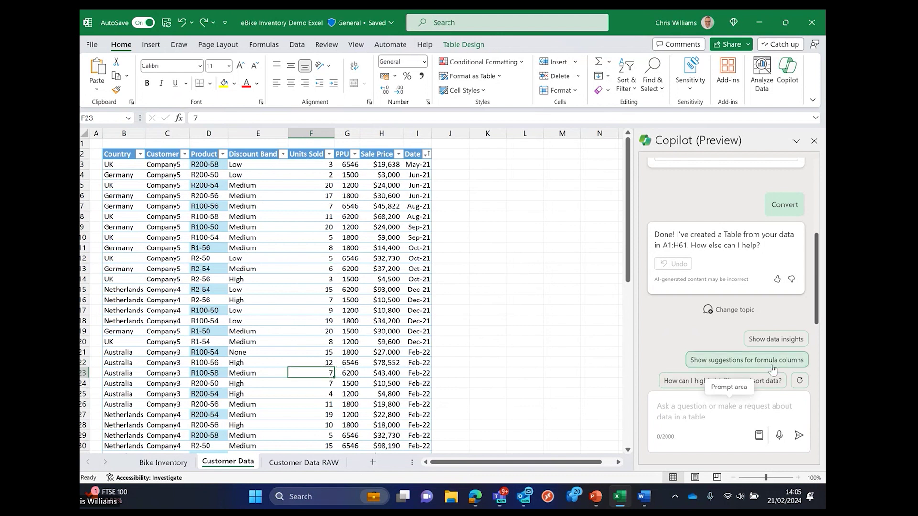
{"action": "left_click", "coordinate": [782, 338]}
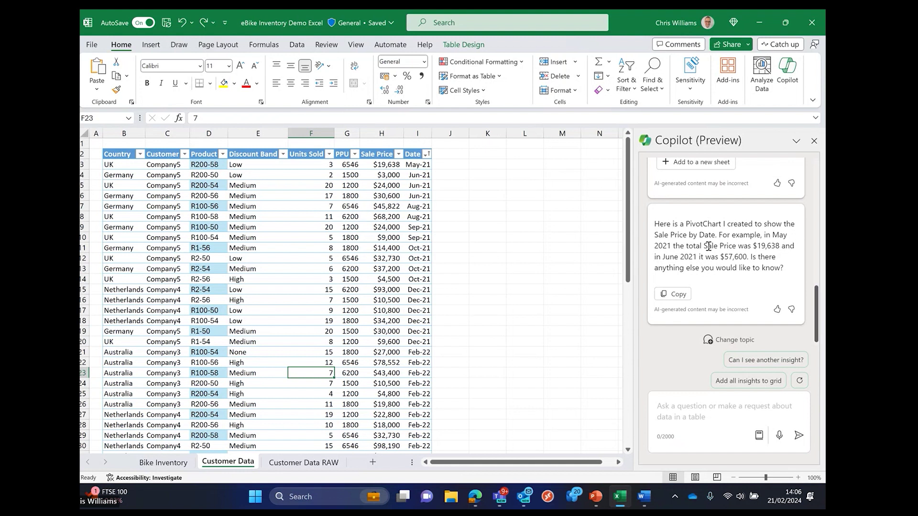
- Review Copilot's Sale Price by Date insight and add all insights to the grid
{"action": "scroll", "coordinate": [708, 246], "scroll_direction": "up", "scroll_amount": 3}
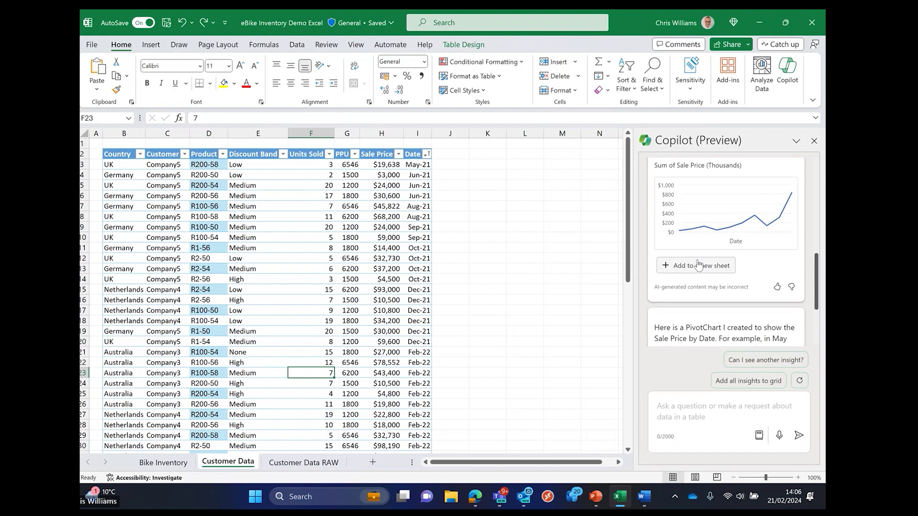
{"action": "scroll", "coordinate": [697, 264], "scroll_direction": "down", "scroll_amount": 3}
{"action": "scroll", "coordinate": [697, 264], "scroll_direction": "down", "scroll_amount": 2}
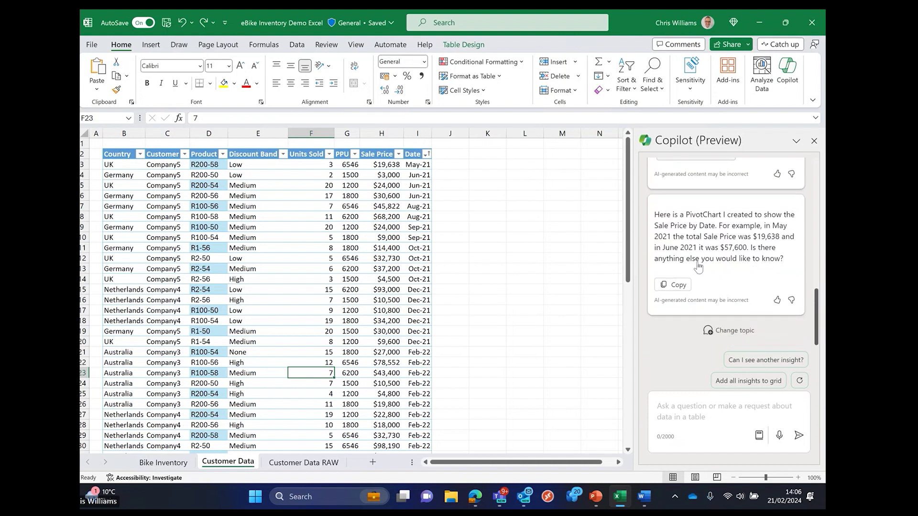
{"action": "left_click", "coordinate": [756, 381]}
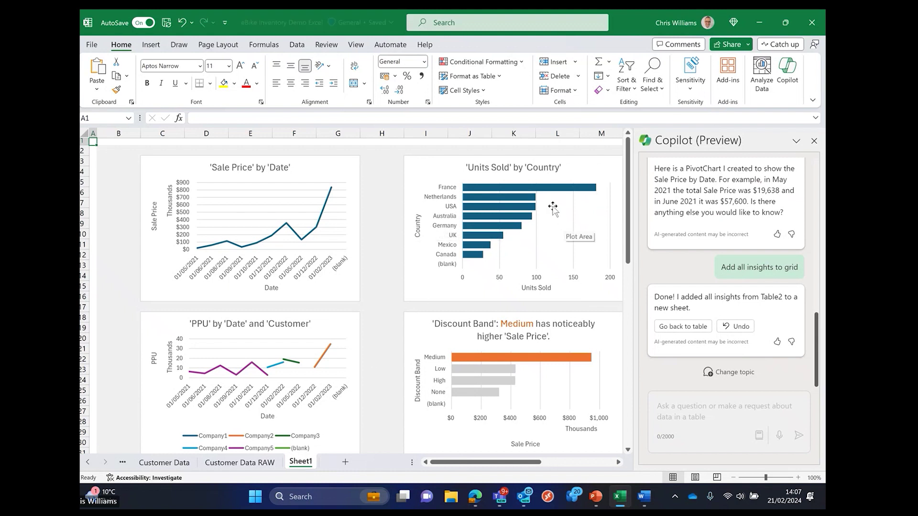
- Examine the insight charts on the new sheet and the PivotTable sources beneath them
{"action": "mouse_move", "coordinate": [545, 194]}
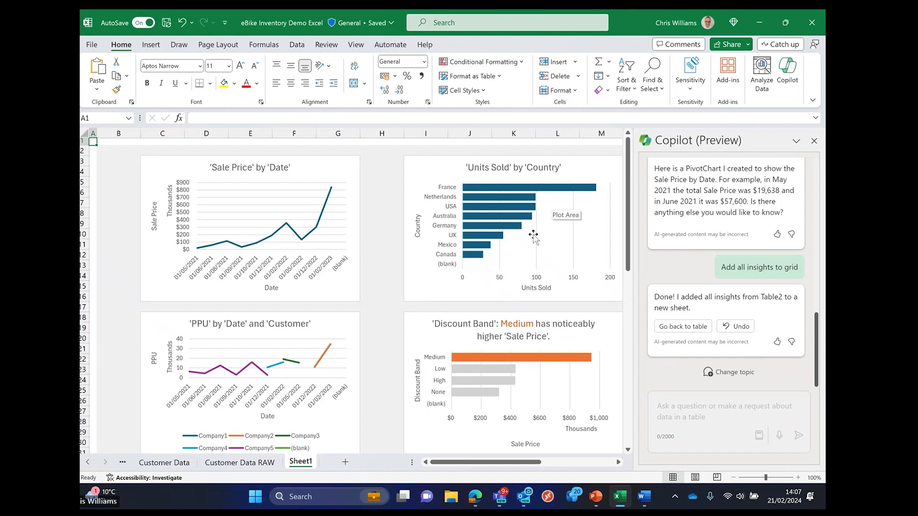
{"action": "scroll", "coordinate": [533, 230], "scroll_direction": "down", "scroll_amount": 4}
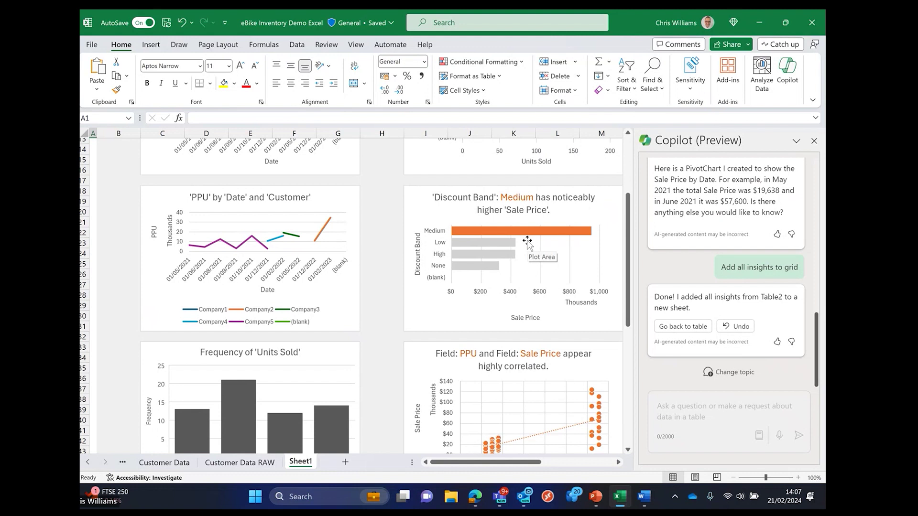
{"action": "mouse_move", "coordinate": [528, 236]}
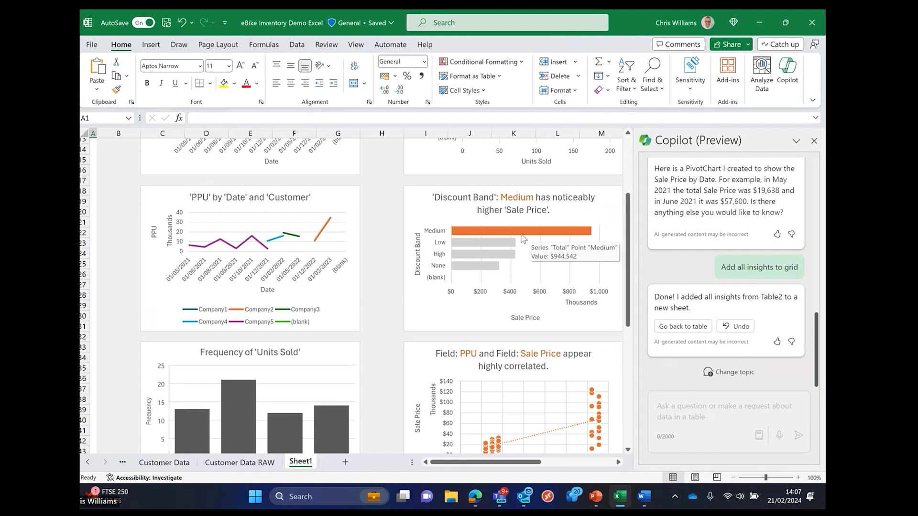
{"action": "scroll", "coordinate": [454, 215], "scroll_direction": "down", "scroll_amount": 5}
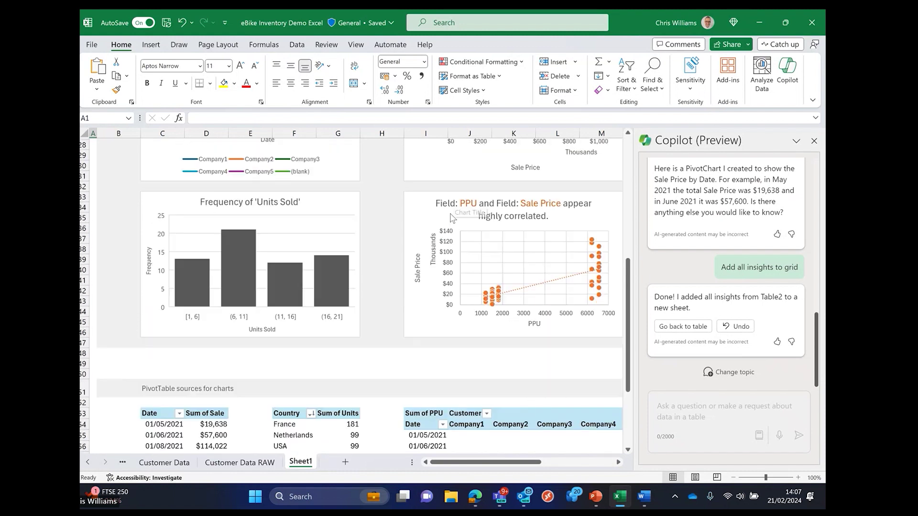
{"action": "scroll", "coordinate": [453, 220], "scroll_direction": "down", "scroll_amount": 3}
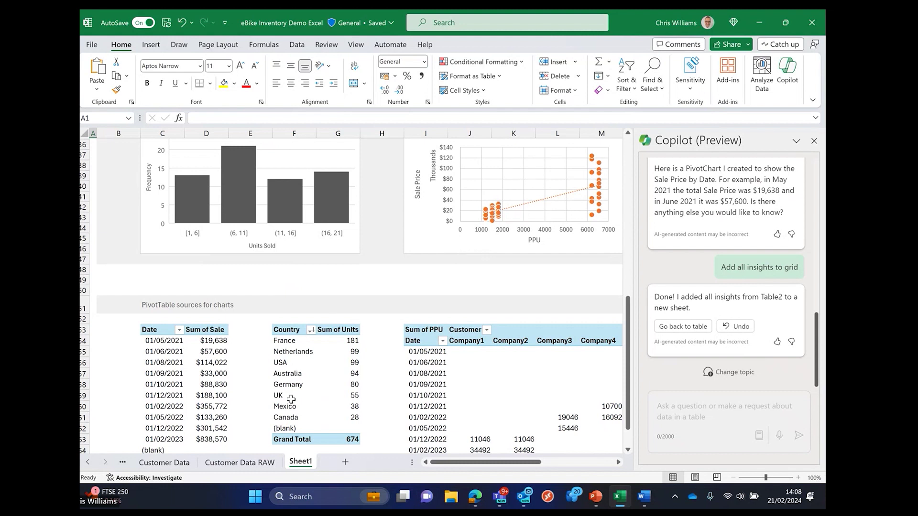
- On the Bike Inventory sheet, ask Copilot "Can you add me a column that tell me the profit margin"
{"action": "left_click", "coordinate": [145, 464]}
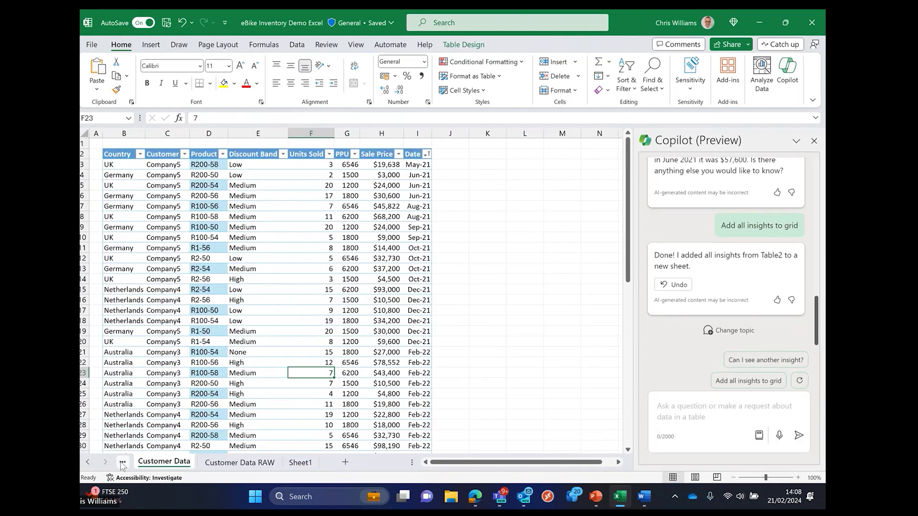
{"action": "key", "text": "ctrl+Page_Up"}
{"action": "left_click_drag", "start_coordinate": [272, 201], "coordinate": [171, 196]}
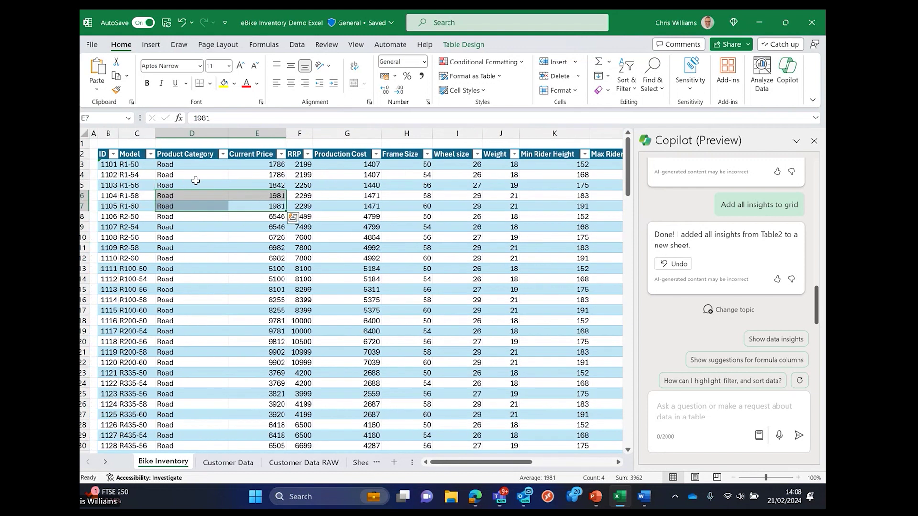
{"action": "left_click_drag", "start_coordinate": [196, 182], "coordinate": [534, 199]}
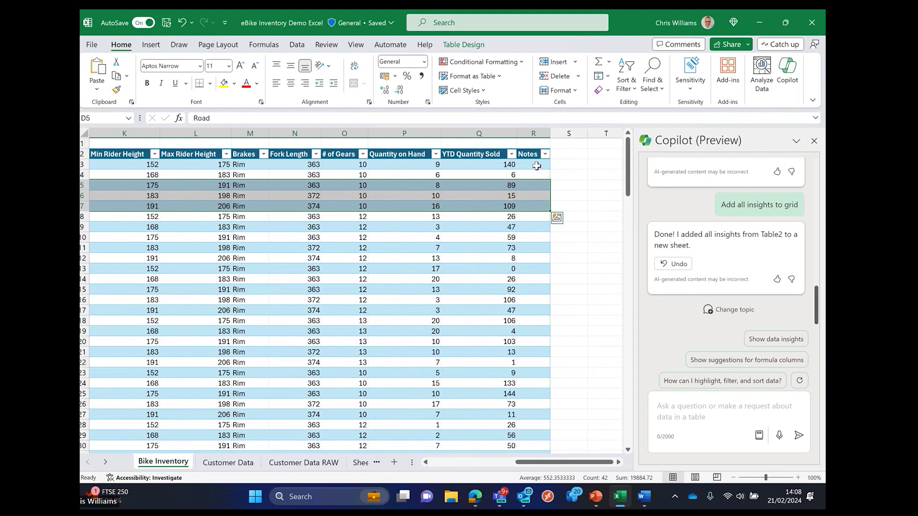
{"action": "left_click", "coordinate": [529, 323]}
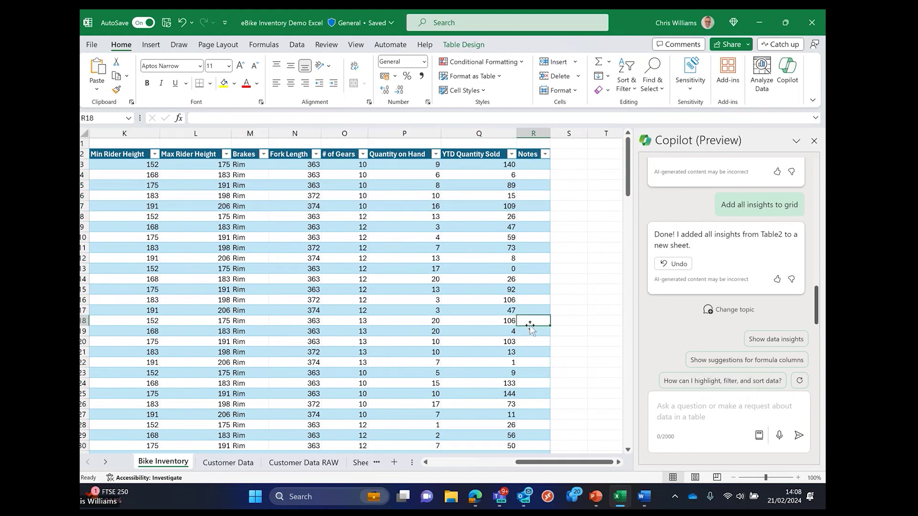
{"action": "left_click", "coordinate": [729, 419]}
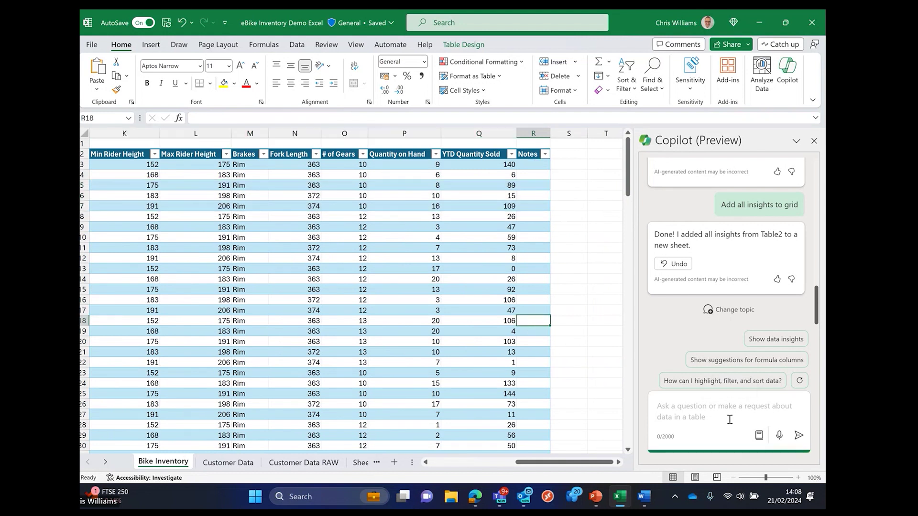
{"action": "type", "text": "Can you a"}
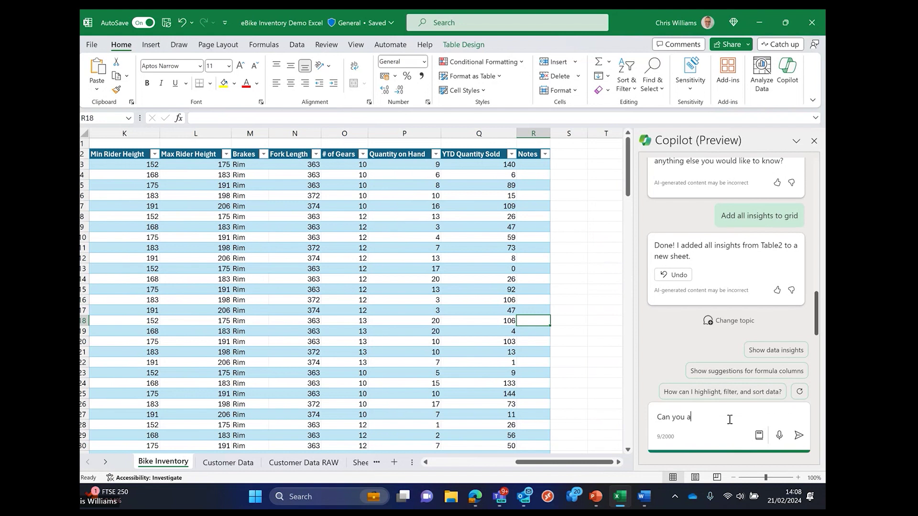
{"action": "type", "text": "dd me a column that tell me the pro"}
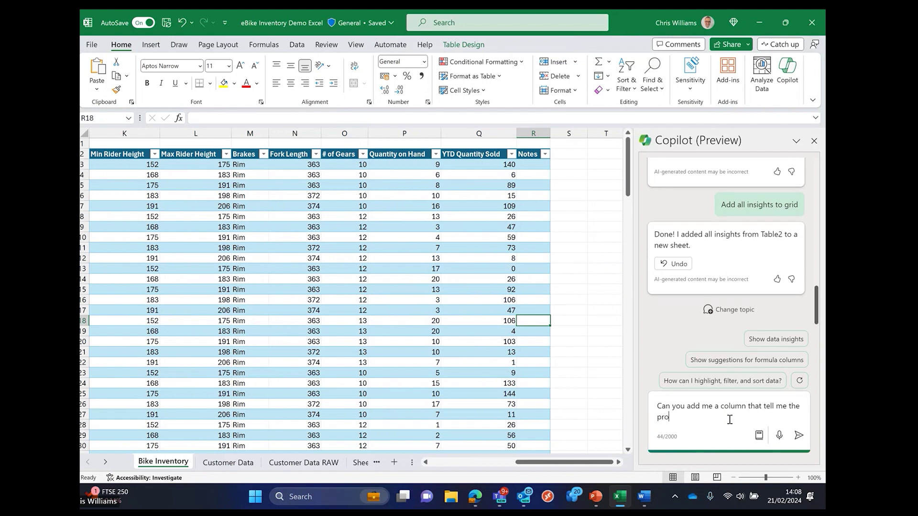
{"action": "type", "text": "fit margin"}
{"action": "key", "text": "Return"}
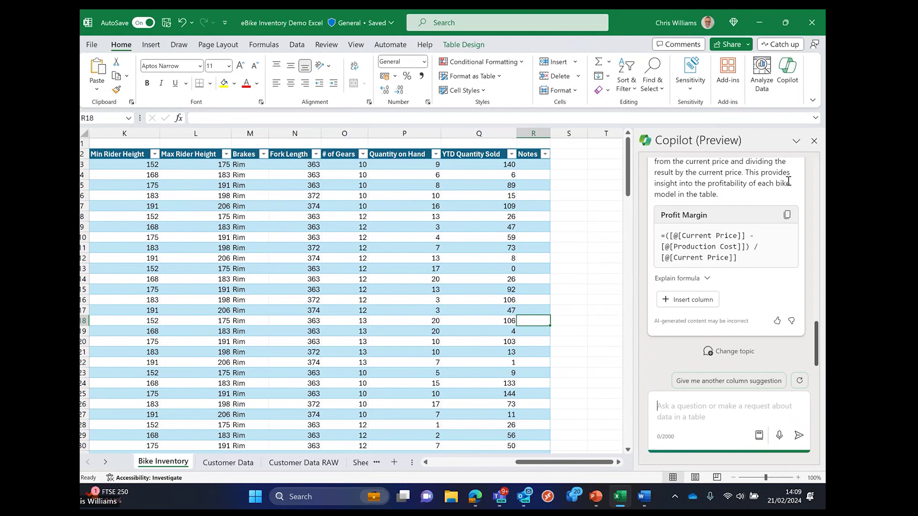
- Expand the explanation of Copilot's suggested Profit Margin formula and insert the column into the Bike Inventory table
{"action": "scroll", "coordinate": [788, 181], "scroll_direction": "up", "scroll_amount": 1}
{"action": "scroll", "coordinate": [788, 181], "scroll_direction": "up", "scroll_amount": 1}
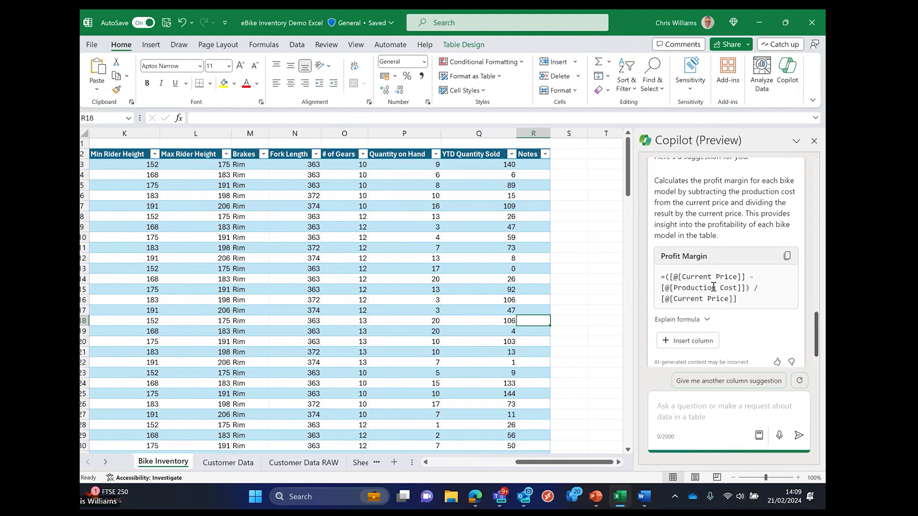
{"action": "left_click", "coordinate": [703, 320]}
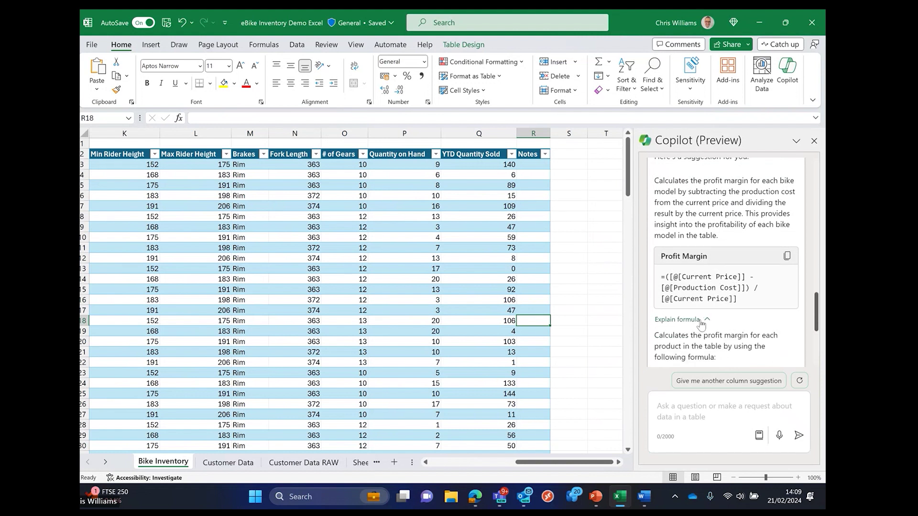
{"action": "left_click", "coordinate": [712, 299]}
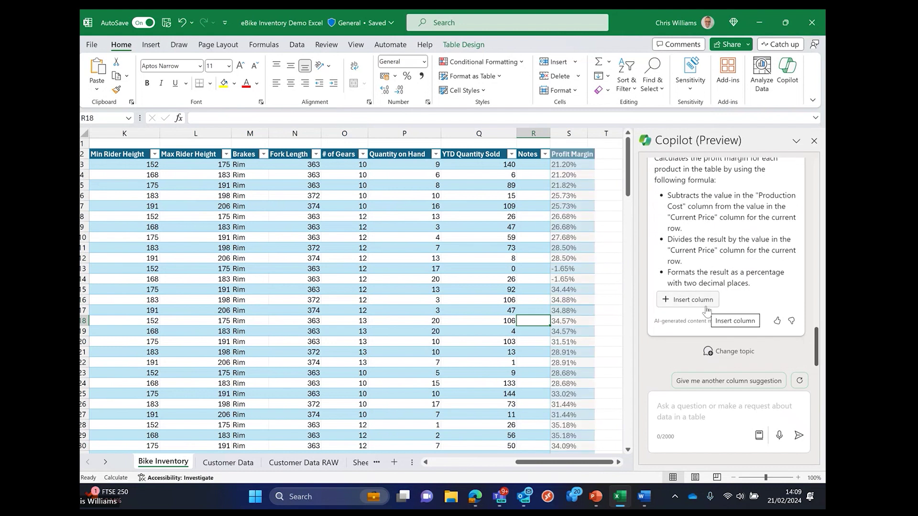
{"action": "left_click", "coordinate": [707, 305]}
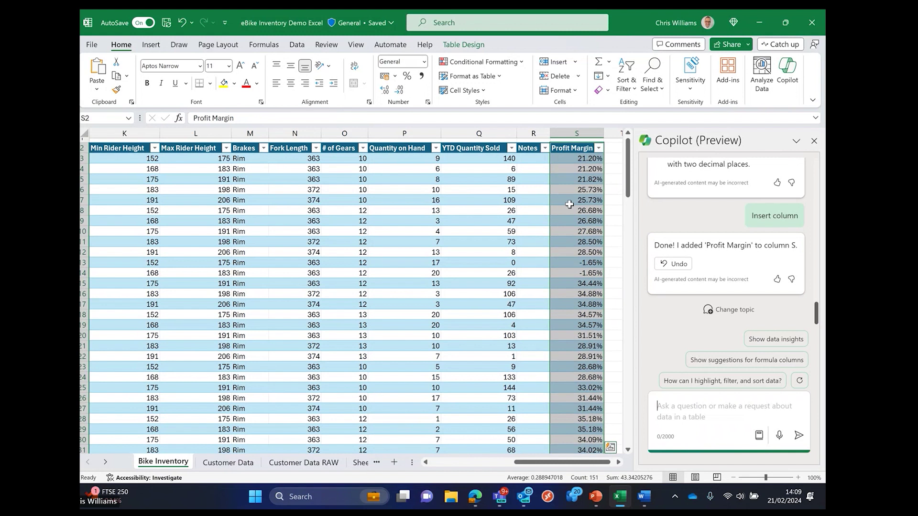
- Ask Copilot "Can you highlight any profit margins that are below 10% in red"
{"action": "left_click", "coordinate": [575, 262]}
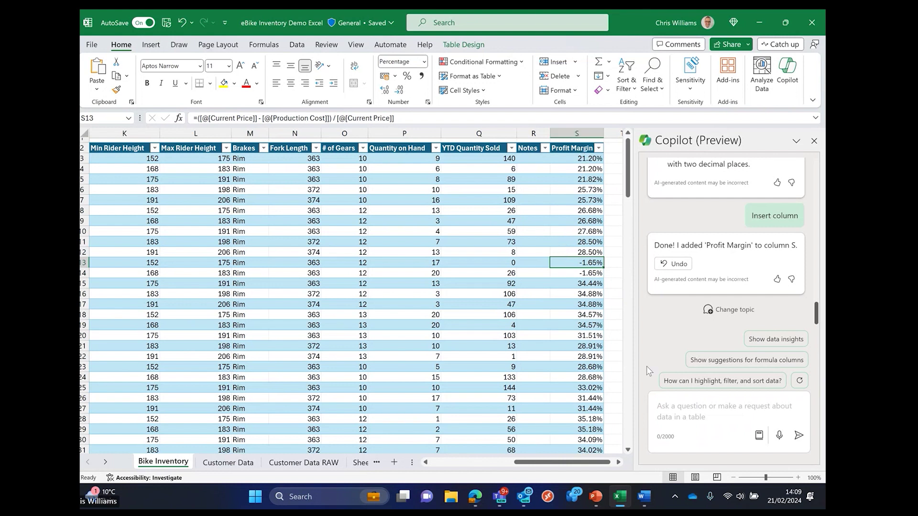
{"action": "left_click", "coordinate": [677, 411]}
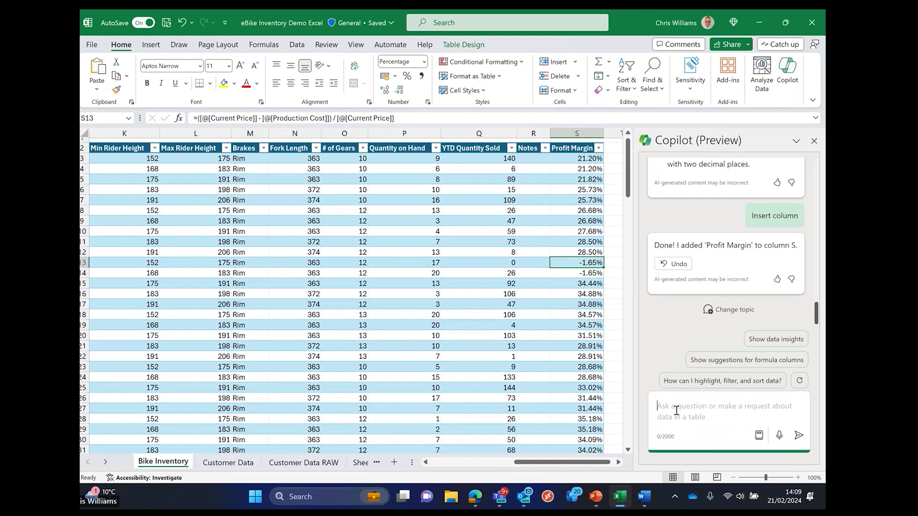
{"action": "type", "text": "Can you "}
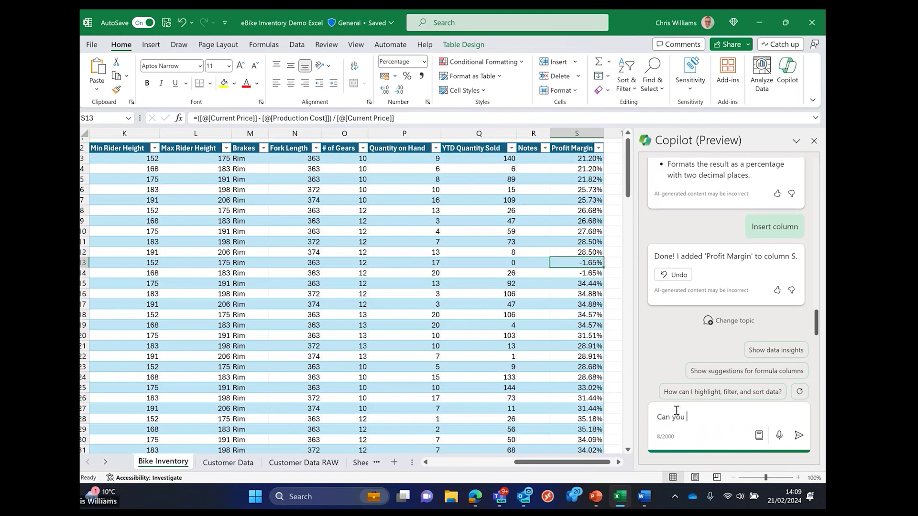
{"action": "type", "text": "highlight any profit marg"}
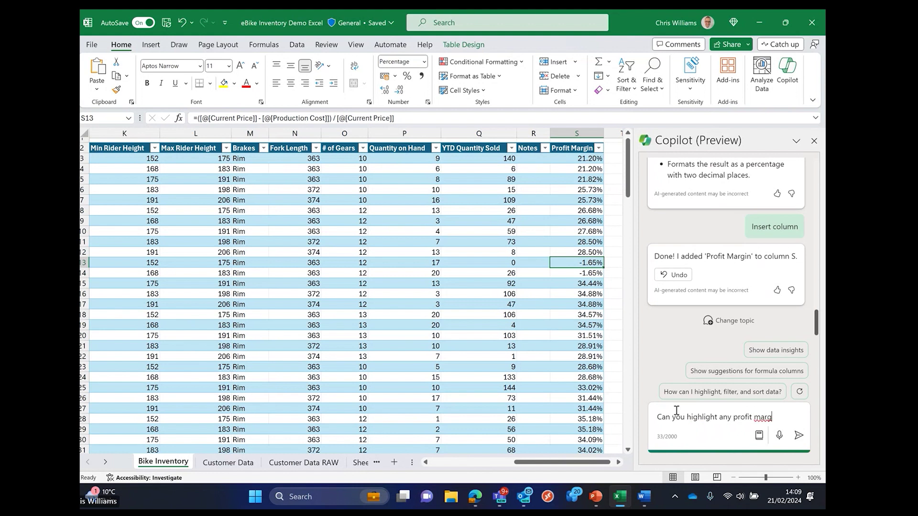
{"action": "type", "text": "ins that ar"}
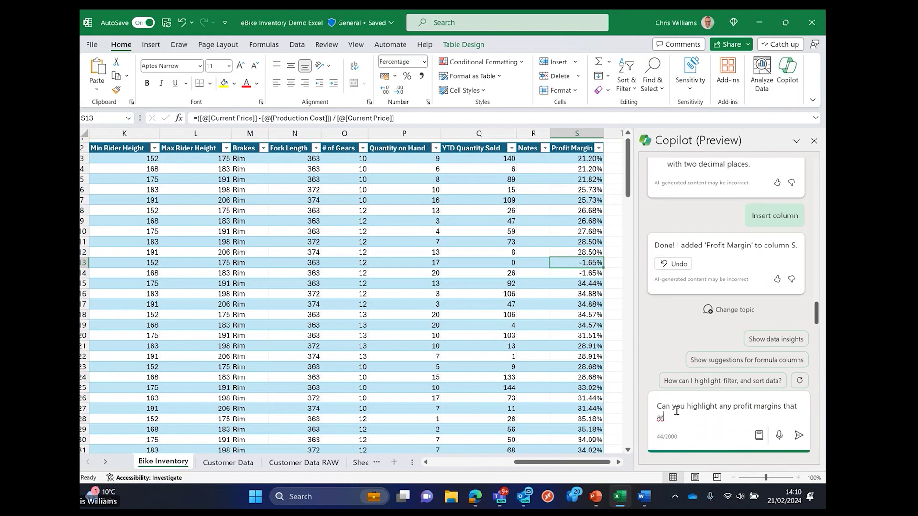
{"action": "type", "text": "e below 10% in red"}
{"action": "key", "text": "Return"}
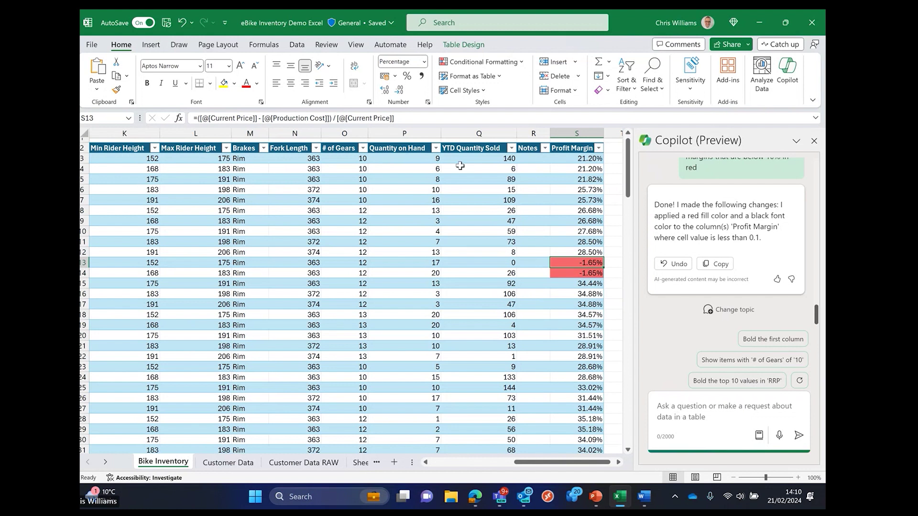
- Check the red highlighting down the Bike Inventory table and ask Copilot "What happens to profit margins if we reduce production cost by 10%"
{"action": "scroll", "coordinate": [418, 256], "scroll_direction": "down", "scroll_amount": 20}
{"action": "scroll", "coordinate": [420, 261], "scroll_direction": "down", "scroll_amount": 15}
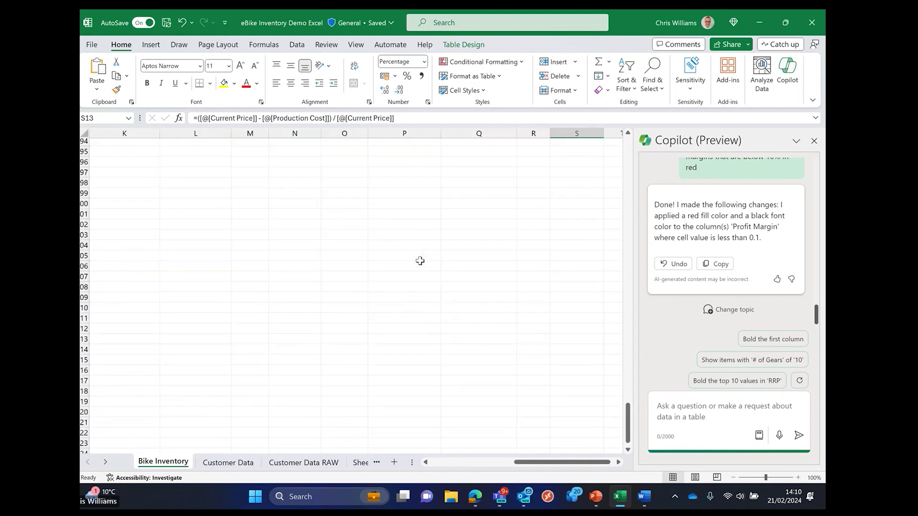
{"action": "scroll", "coordinate": [413, 268], "scroll_direction": "up", "scroll_amount": 19}
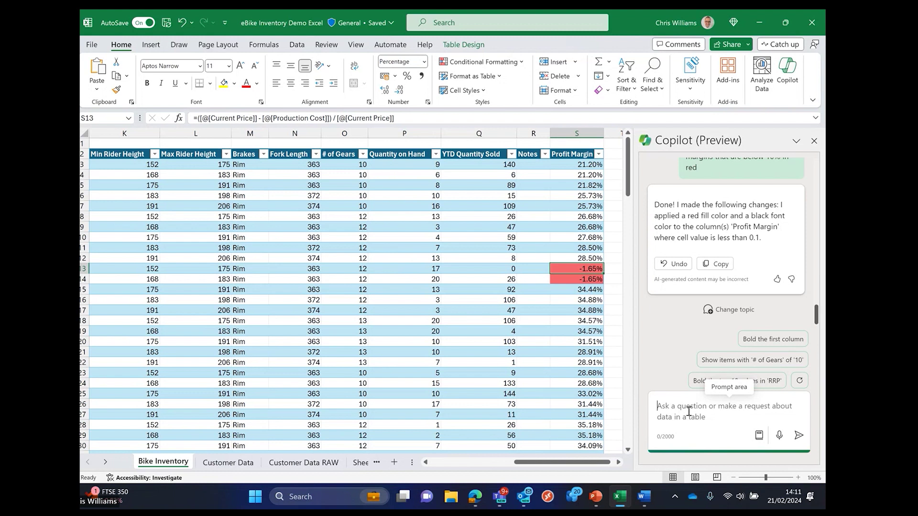
{"action": "type", "text": "What had"}
{"action": "key", "text": "BackSpace"}
{"action": "type", "text": "ppens to profit margins if we reduce production cost by 10%"}
{"action": "key", "text": "Return"}
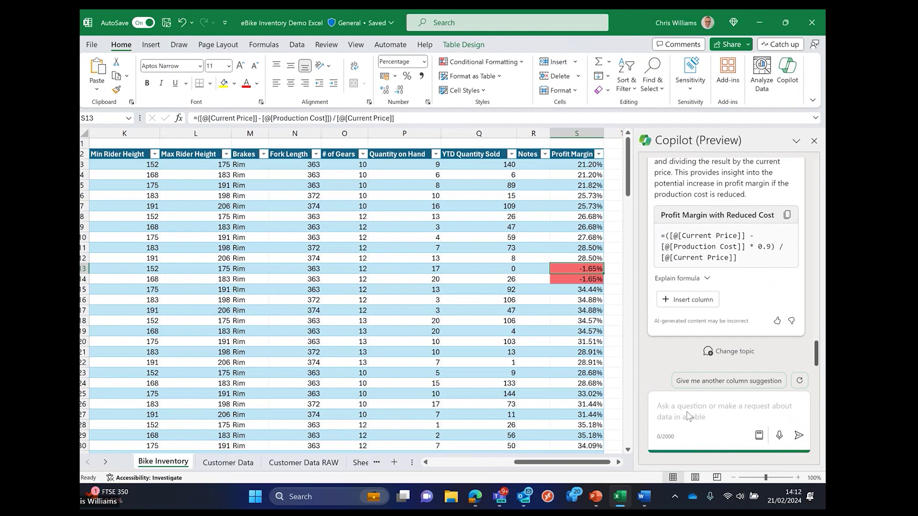
- Expand and read the explanation of Copilot's suggested Profit Margin with Reduced Cost formula
{"action": "left_click", "coordinate": [702, 306]}
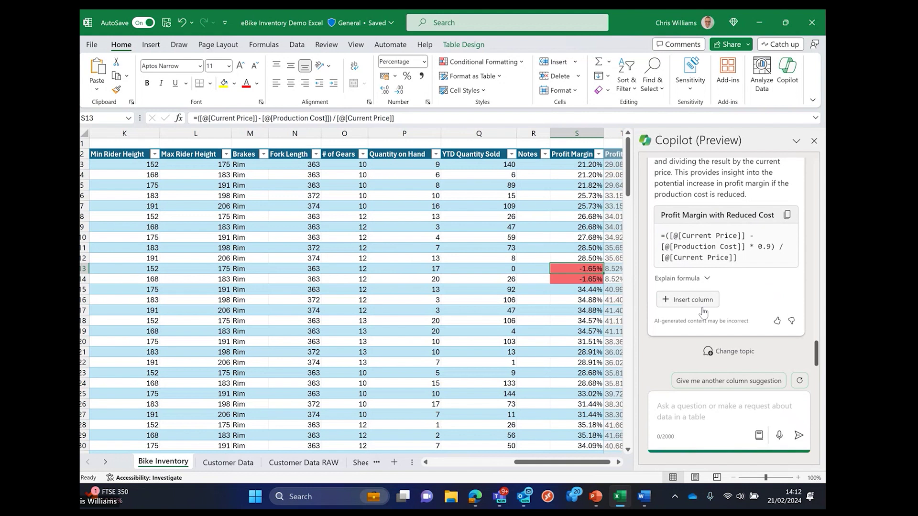
{"action": "left_click", "coordinate": [700, 285]}
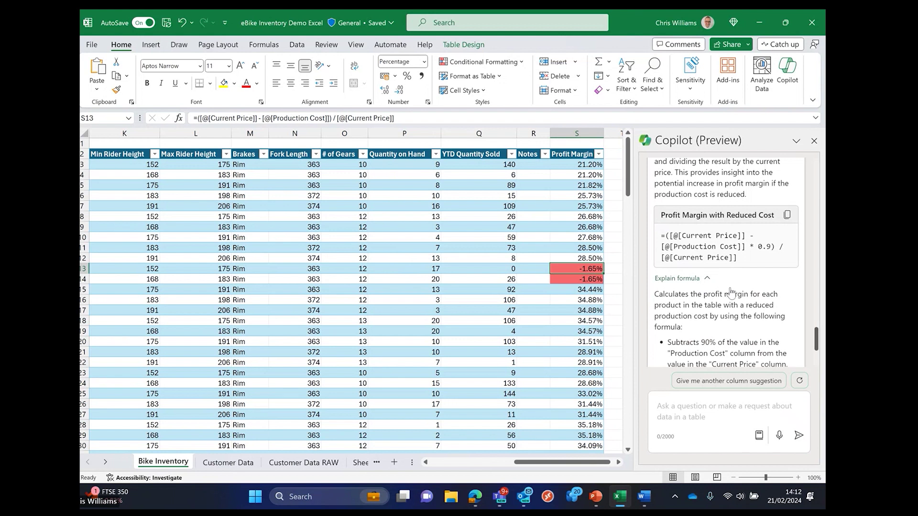
{"action": "scroll", "coordinate": [731, 291], "scroll_direction": "down", "scroll_amount": 2}
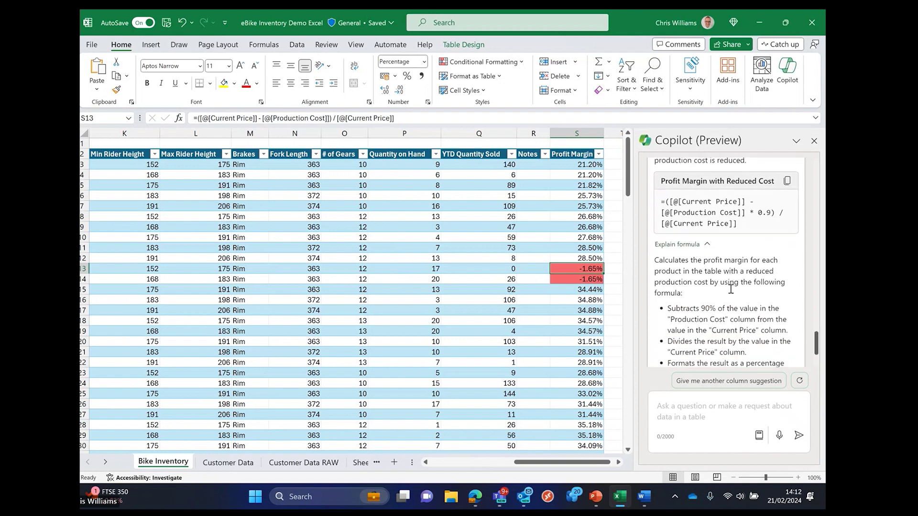
{"action": "scroll", "coordinate": [730, 289], "scroll_direction": "down", "scroll_amount": 1}
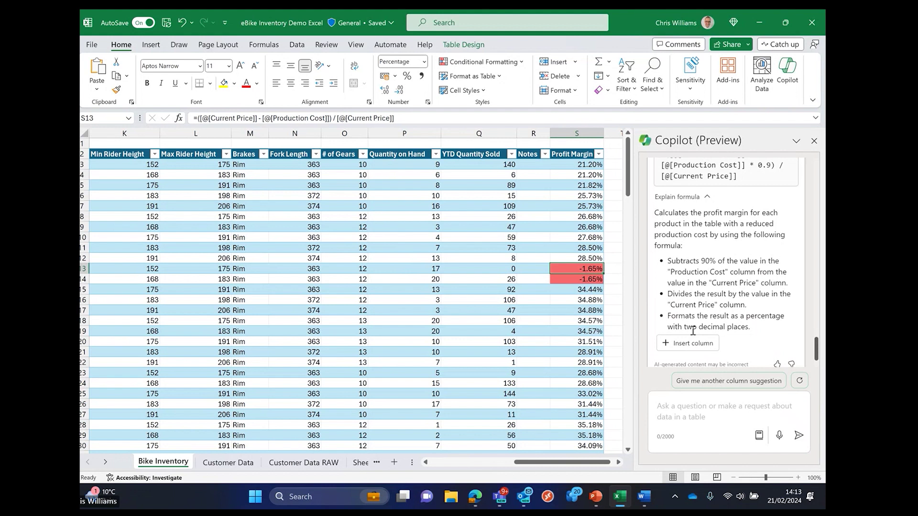
{"action": "mouse_move", "coordinate": [681, 351]}
- View the Customer Data sheet and return to the Bike Inventory sheet
{"action": "left_click", "coordinate": [227, 462]}
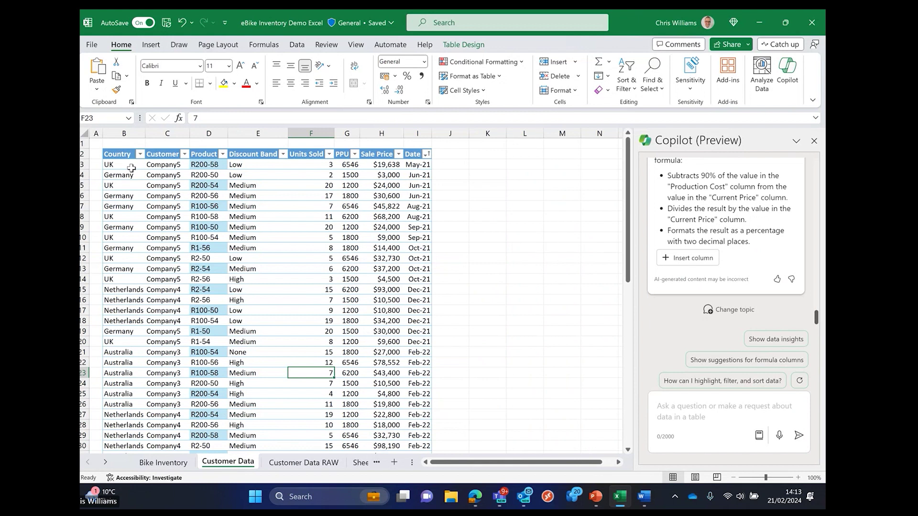
{"action": "left_click", "coordinate": [722, 414]}
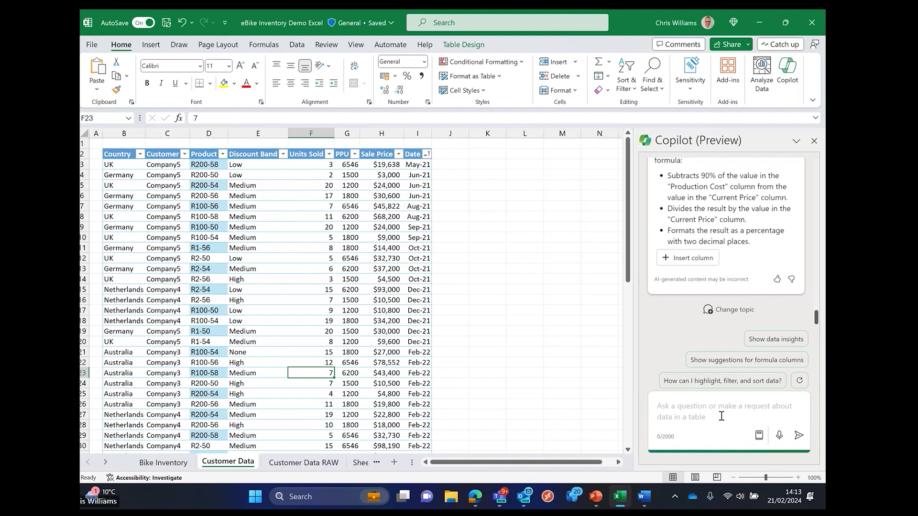
{"action": "left_click", "coordinate": [192, 460]}
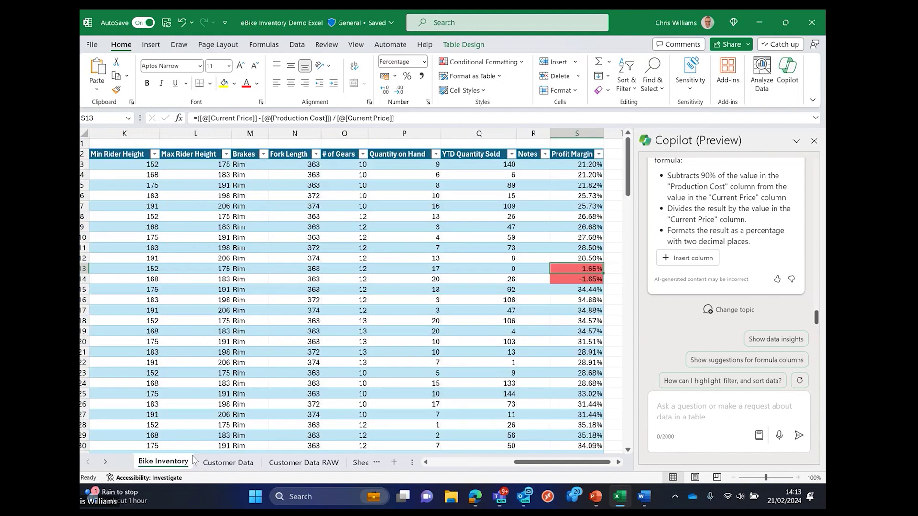
- Review Copilot's reduced-cost suggestion again, from its description through the formula to the explanation
{"action": "scroll", "coordinate": [753, 270], "scroll_direction": "up", "scroll_amount": 2}
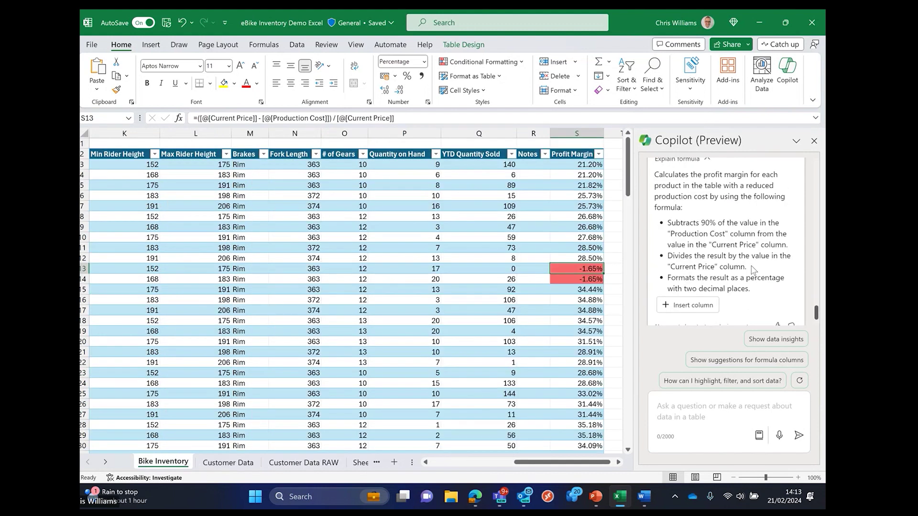
{"action": "scroll", "coordinate": [753, 271], "scroll_direction": "up", "scroll_amount": 1}
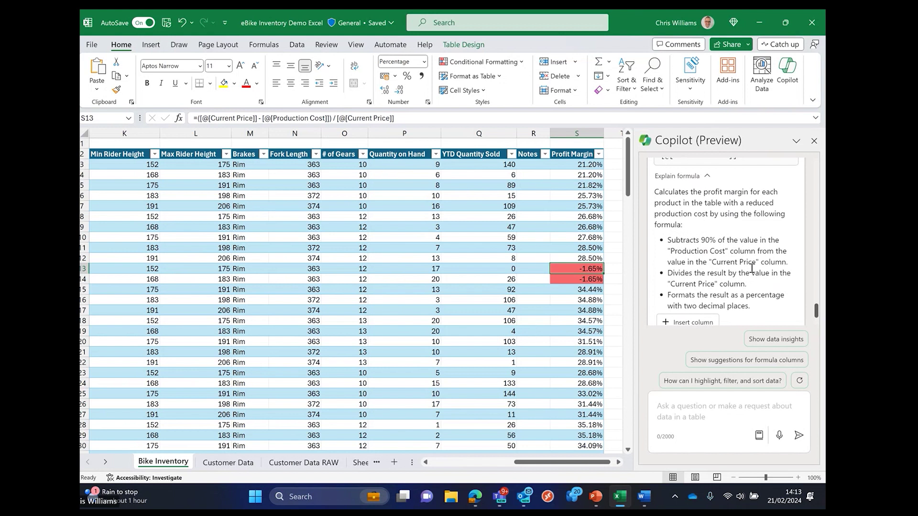
{"action": "scroll", "coordinate": [752, 268], "scroll_direction": "up", "scroll_amount": 3}
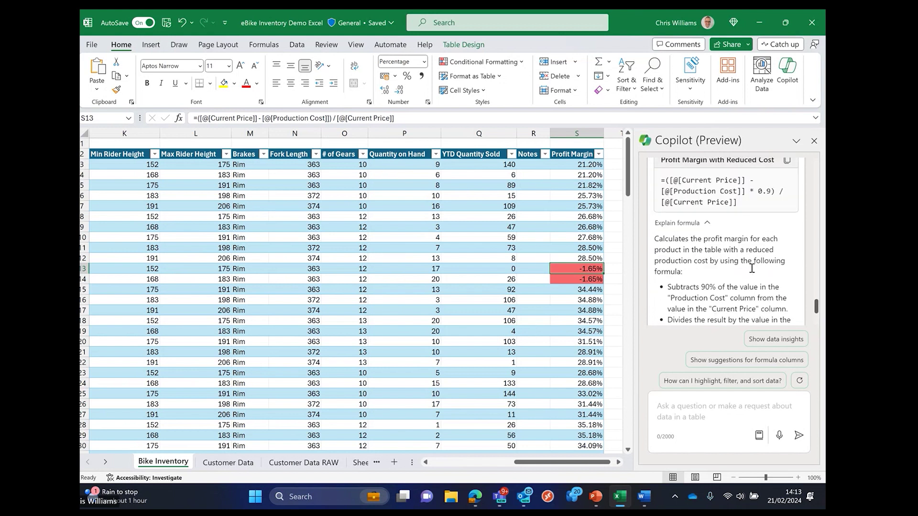
{"action": "scroll", "coordinate": [751, 268], "scroll_direction": "up", "scroll_amount": 10}
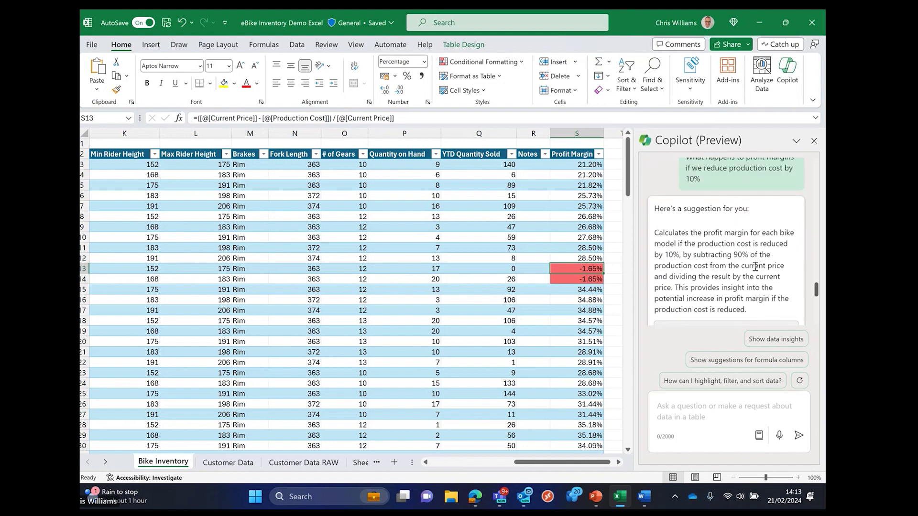
{"action": "scroll", "coordinate": [755, 267], "scroll_direction": "up", "scroll_amount": 2}
{"action": "scroll", "coordinate": [754, 266], "scroll_direction": "down", "scroll_amount": 2}
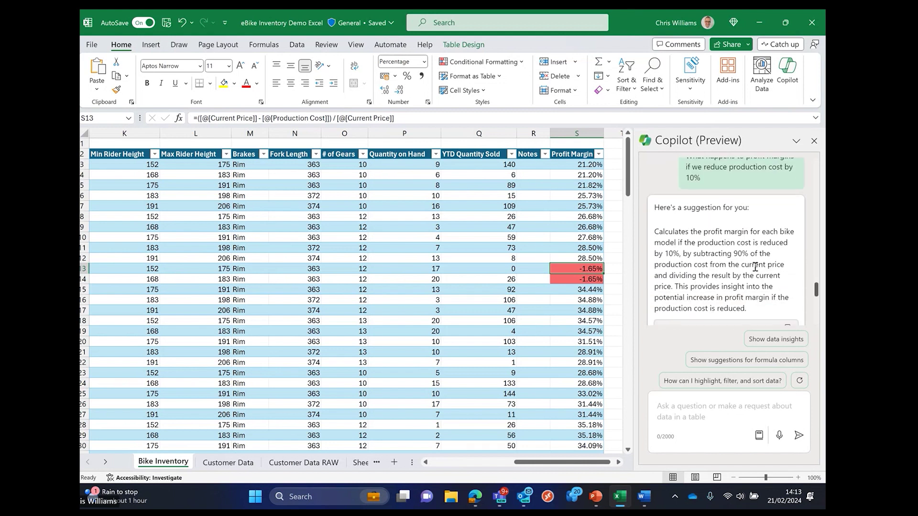
{"action": "scroll", "coordinate": [741, 264], "scroll_direction": "down", "scroll_amount": 3}
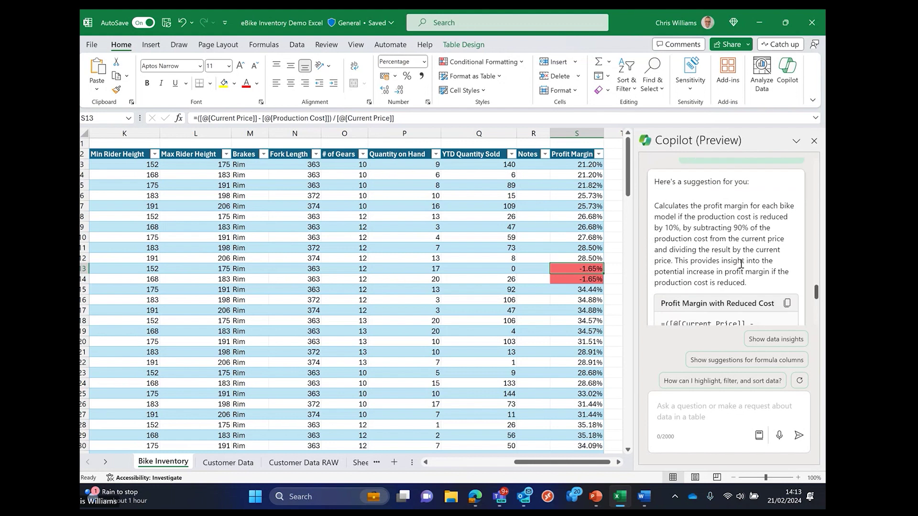
{"action": "scroll", "coordinate": [741, 264], "scroll_direction": "down", "scroll_amount": 4}
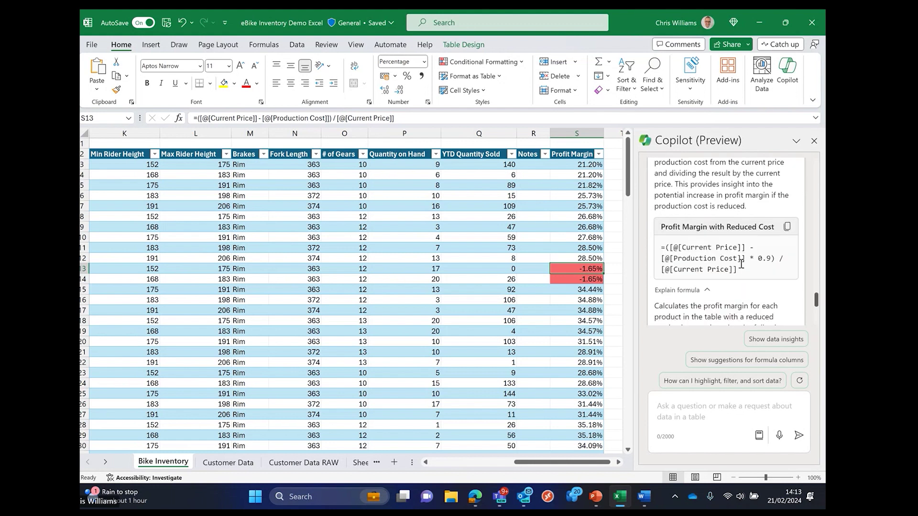
{"action": "scroll", "coordinate": [751, 249], "scroll_direction": "down", "scroll_amount": 3}
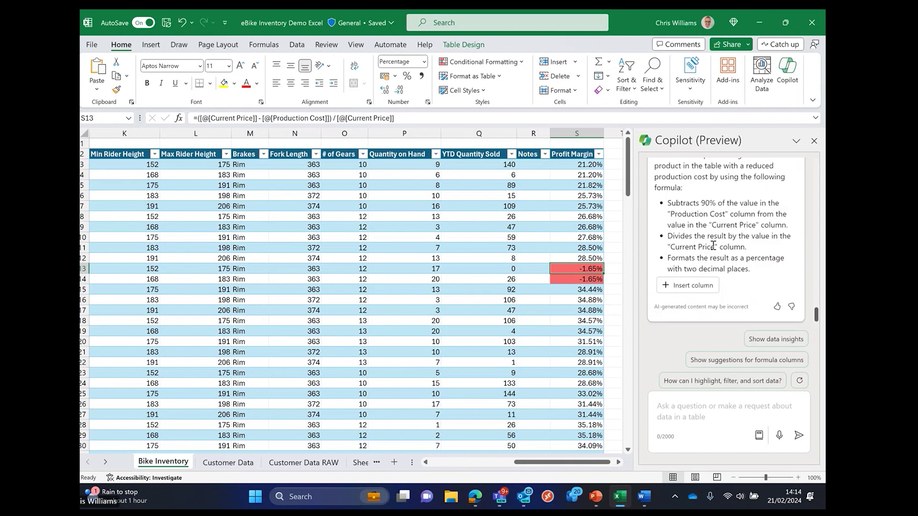
- Insert the suggested Profit Margin with Reduced Cost column into the Bike Inventory table and look over the new column and the production costs
{"action": "mouse_move", "coordinate": [686, 275]}
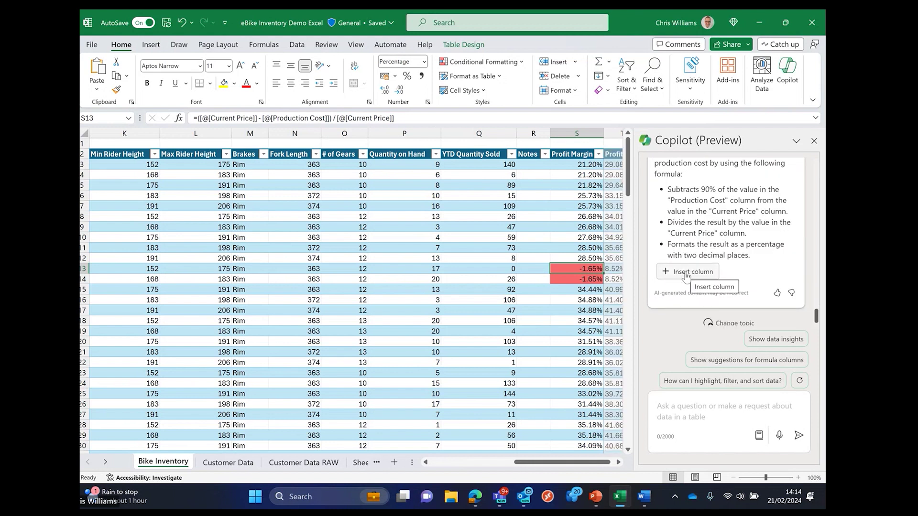
{"action": "left_click", "coordinate": [687, 272]}
{"action": "left_click", "coordinate": [536, 259]}
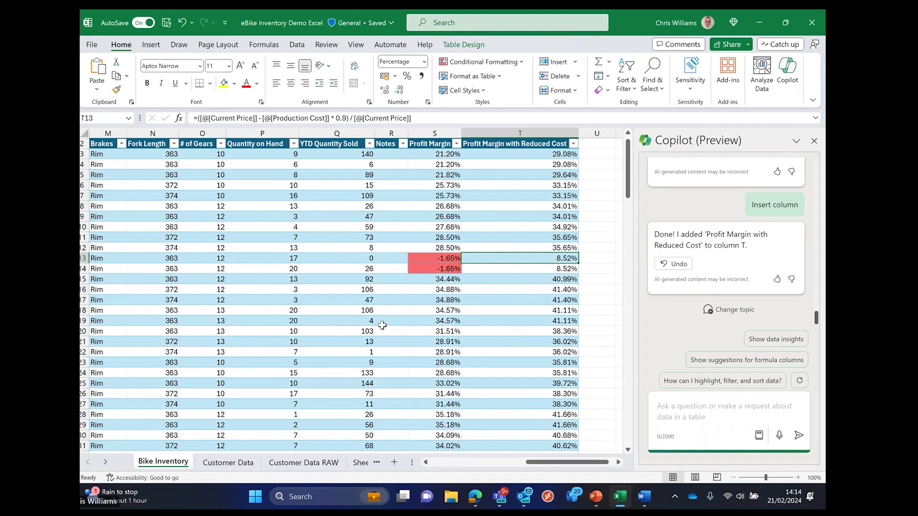
{"action": "left_click_drag", "start_coordinate": [307, 310], "coordinate": [277, 310]}
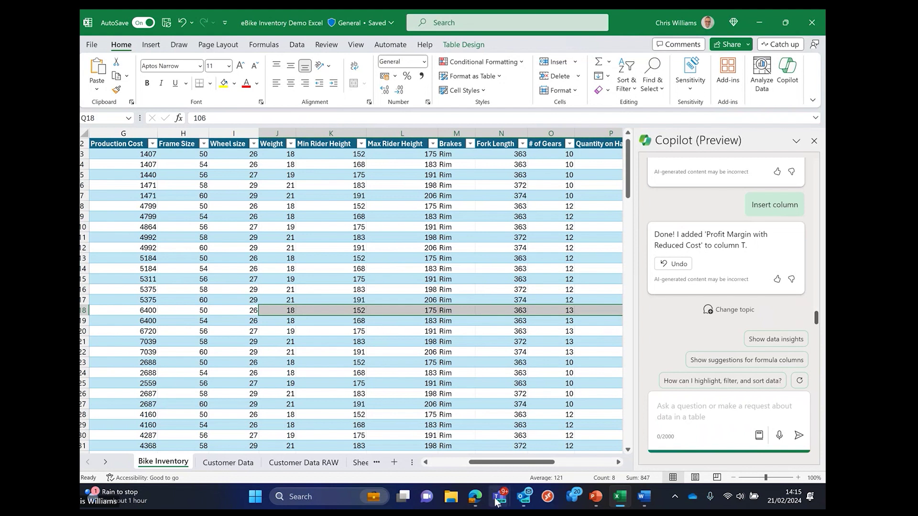
- Switch to the Microsoft Teams calendar window, open the Copilot app there and maximize the window
{"action": "mouse_move", "coordinate": [507, 505]}
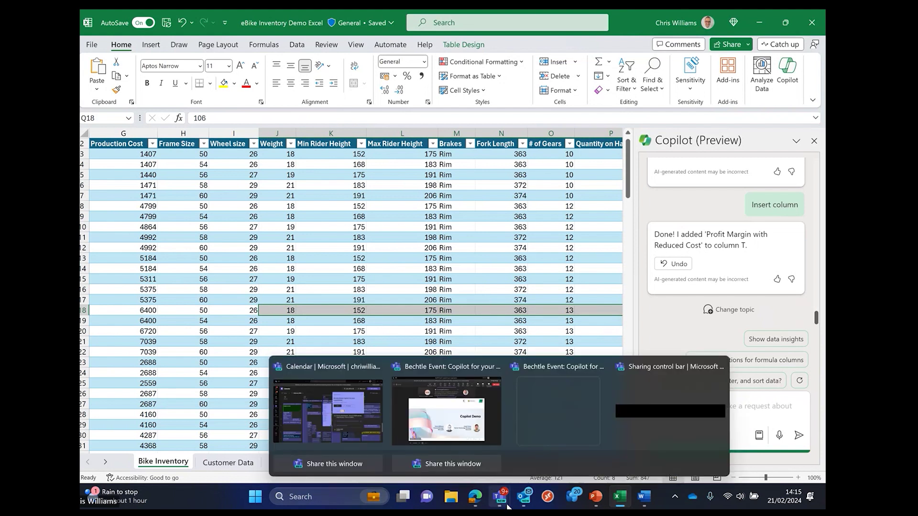
{"action": "mouse_move", "coordinate": [311, 390]}
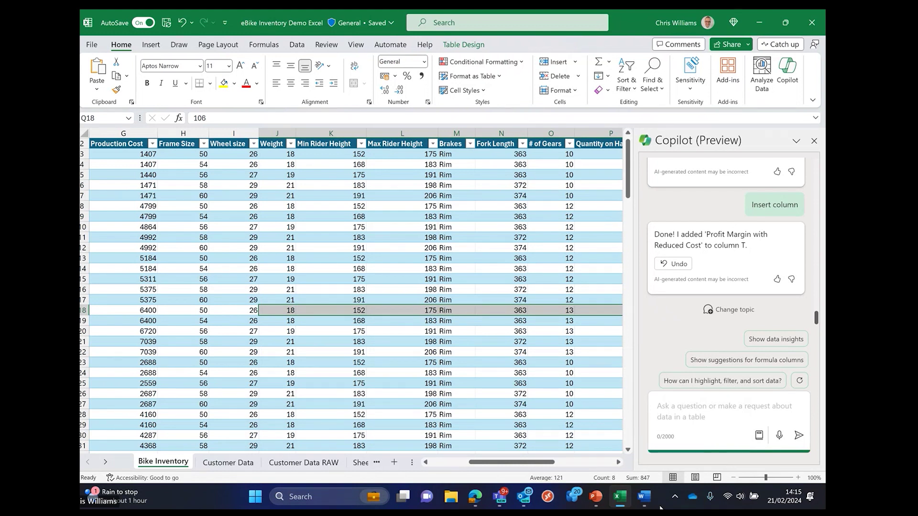
{"action": "left_click", "coordinate": [495, 502]}
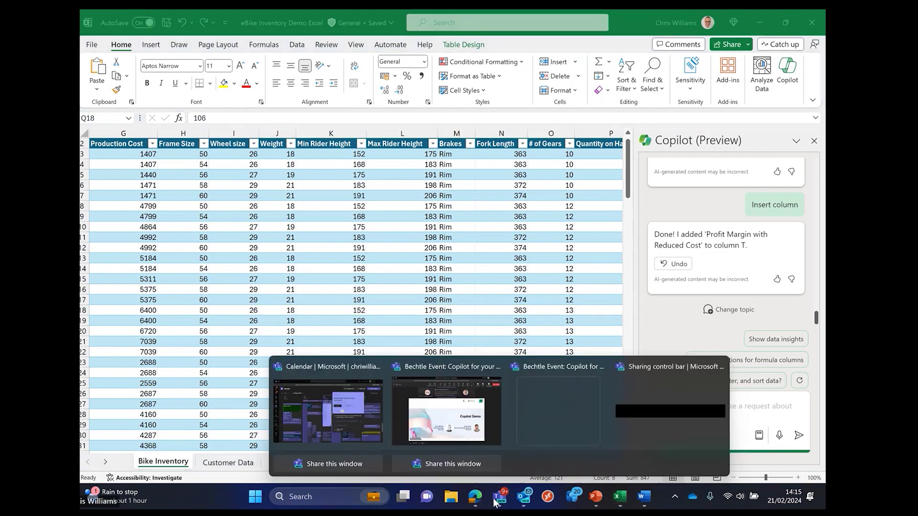
{"action": "left_click", "coordinate": [328, 411]}
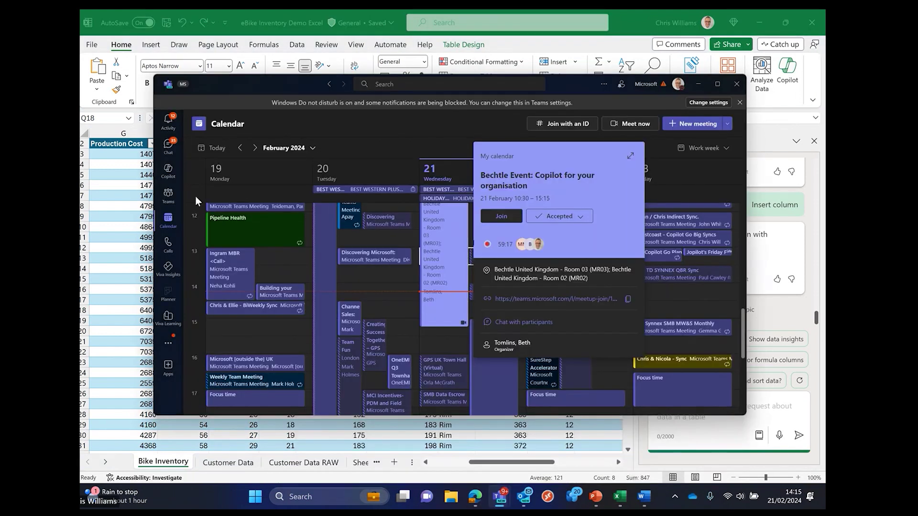
{"action": "left_click", "coordinate": [168, 192]}
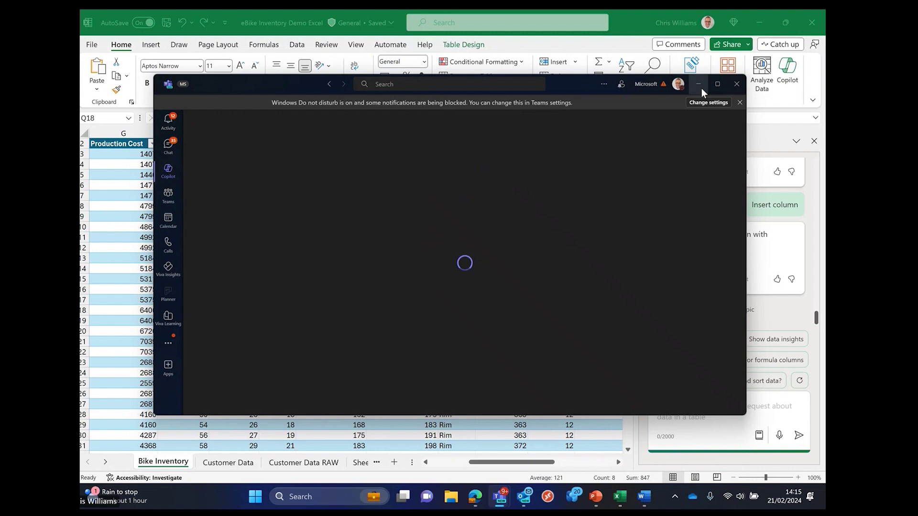
{"action": "left_click", "coordinate": [717, 85]}
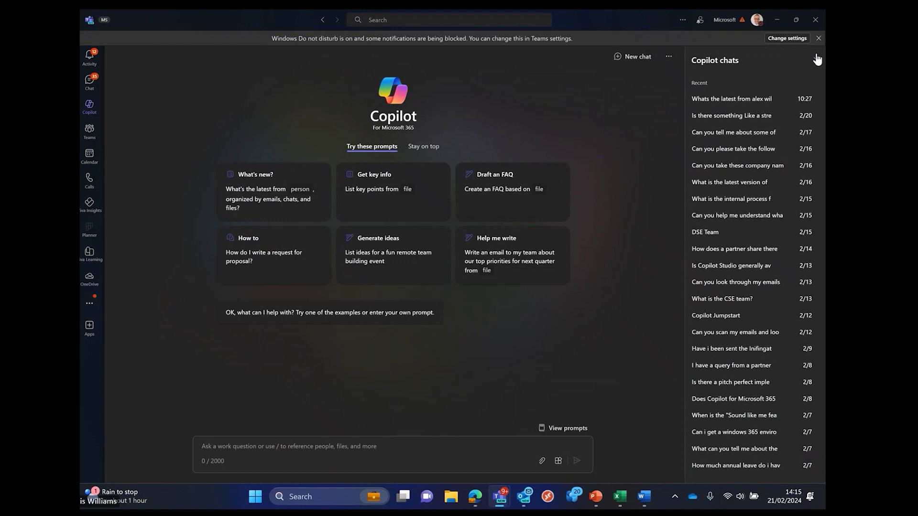
- Hide the list of recent Copilot chats and open the Copilot Lab prompt gallery
{"action": "left_click", "coordinate": [816, 58]}
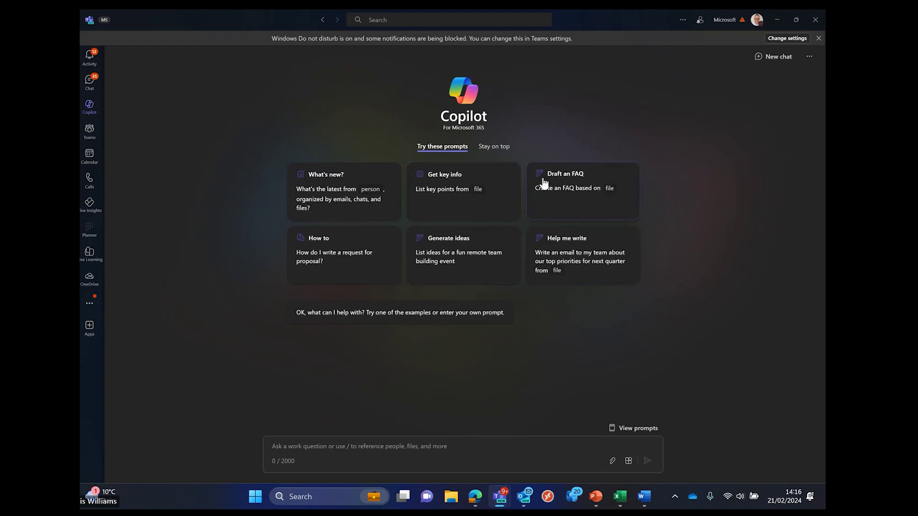
{"action": "left_click", "coordinate": [650, 431]}
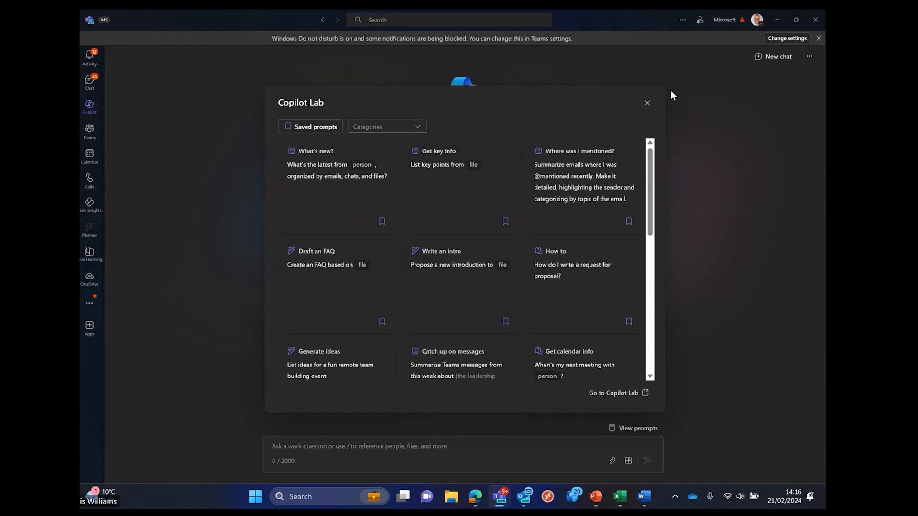
- Close the prompt gallery and ask Copilot "What are some of the benefits to working for Microsofy in the UK"
{"action": "left_click", "coordinate": [648, 104]}
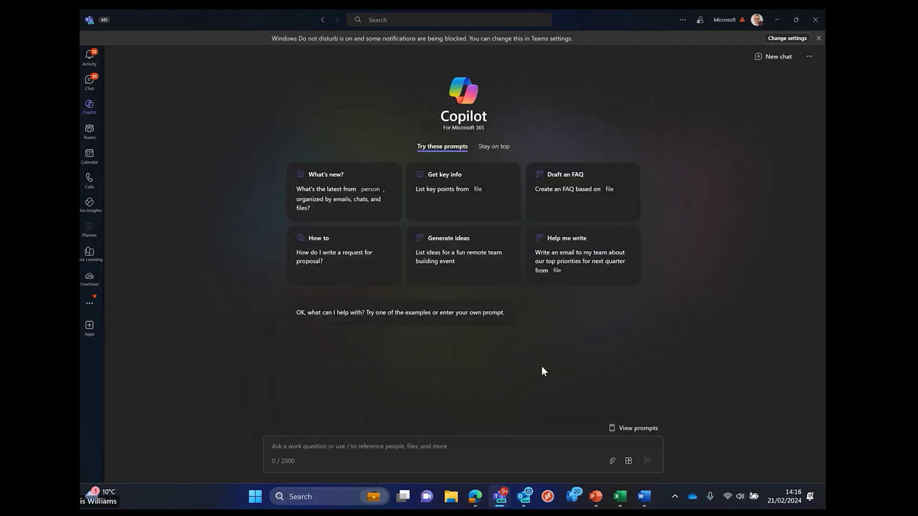
{"action": "left_click", "coordinate": [442, 443]}
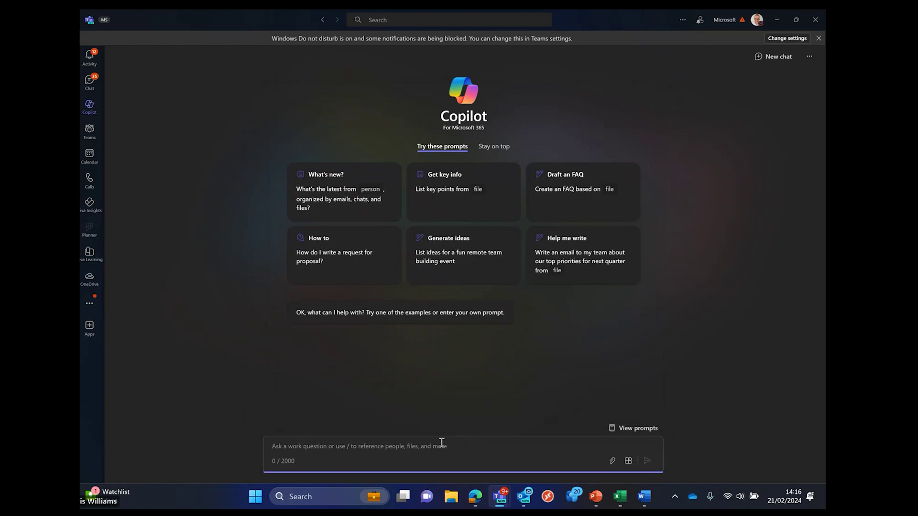
{"action": "type", "text": "What are so"}
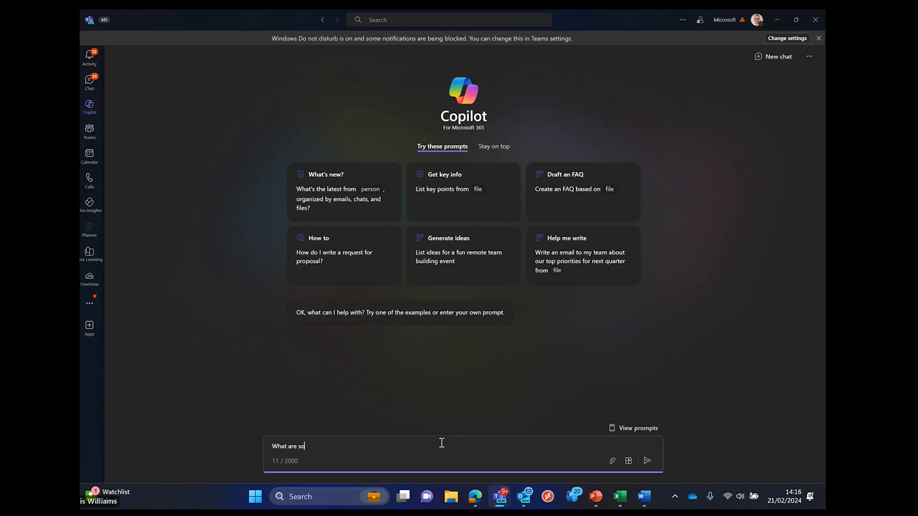
{"action": "type", "text": "me of the benefits to working forMicrosofy in the UK"}
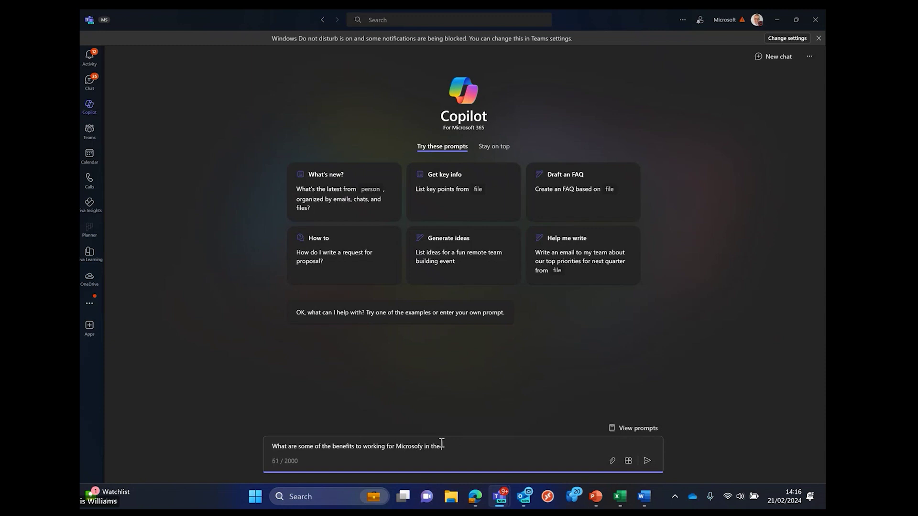
{"action": "key", "text": "Return"}
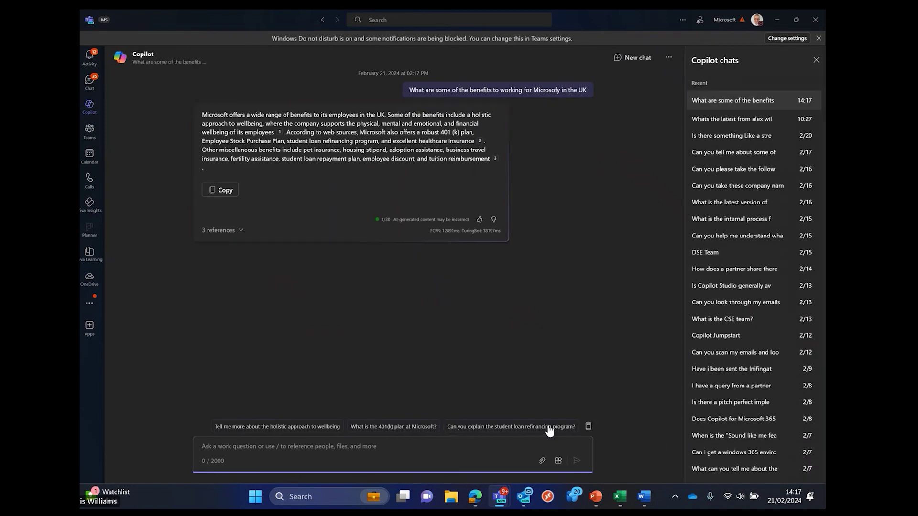
- Hide the list of recent Copilot chats and expand the references under the answer about employee benefits
{"action": "left_click", "coordinate": [816, 61]}
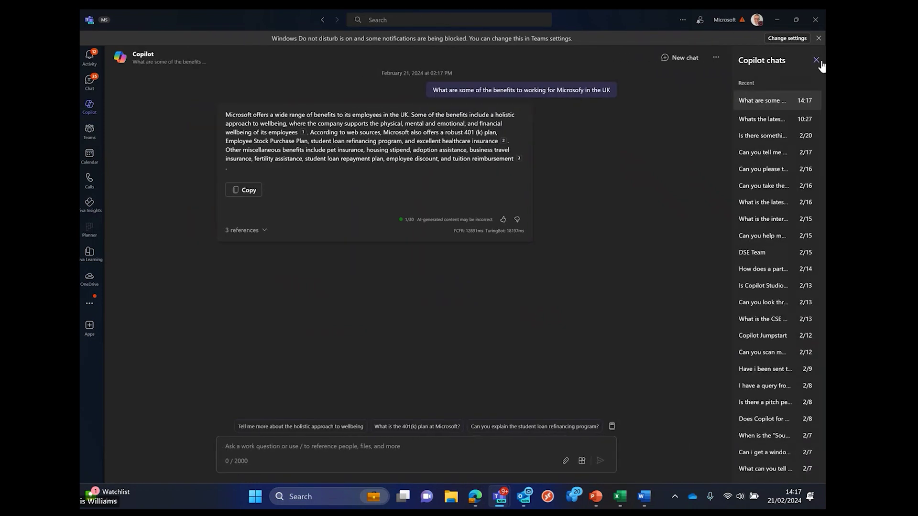
{"action": "left_click", "coordinate": [312, 230]}
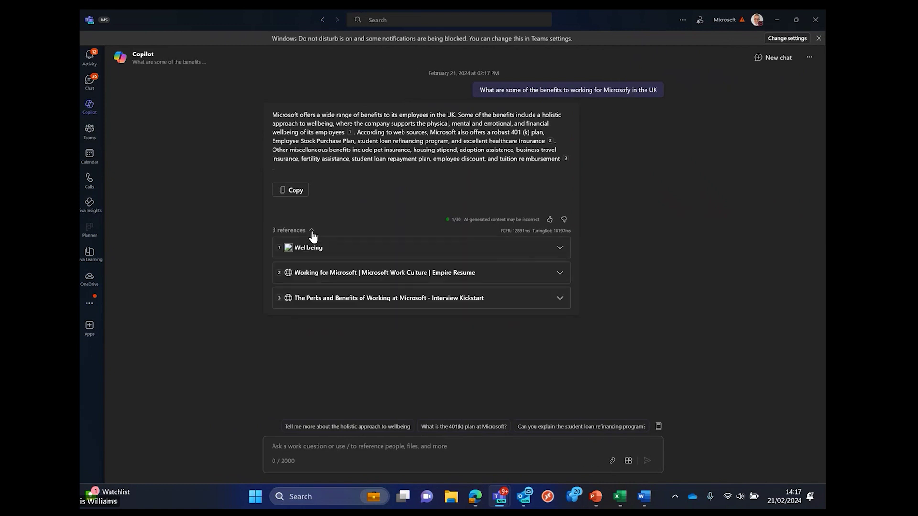